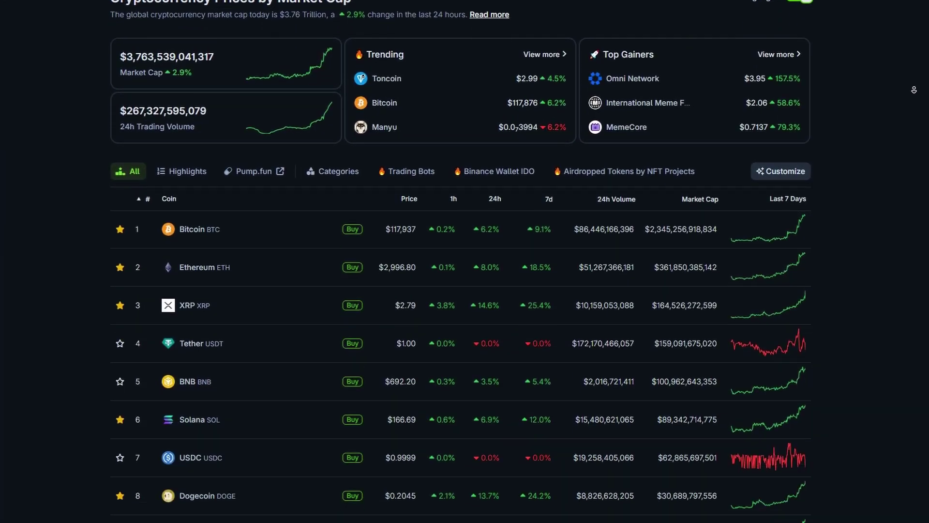
Step: Scroll down through CoinGecko's coin market-cap price table
scroll(460, 271, "down", 6)
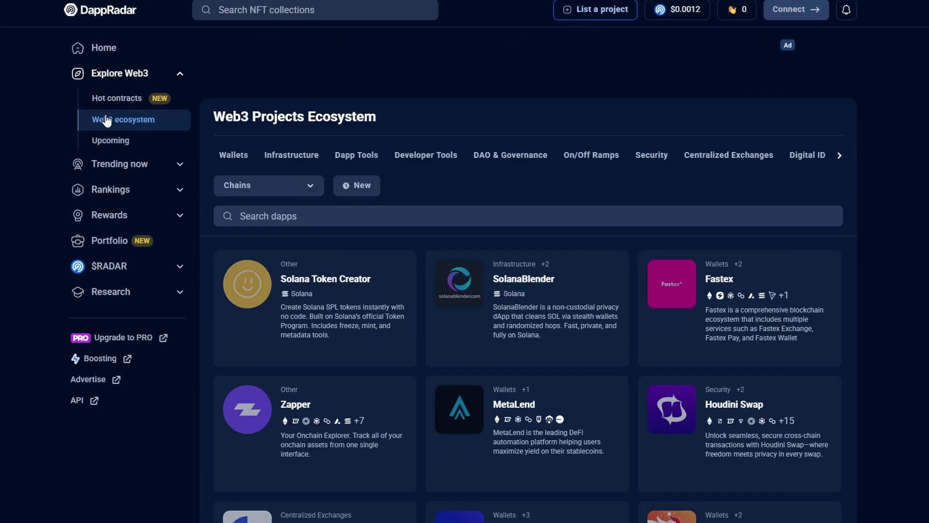
Step: Scroll through the MetaMask, Phantom and Rabby wallet websites
scroll(20, 141, "down", 3)
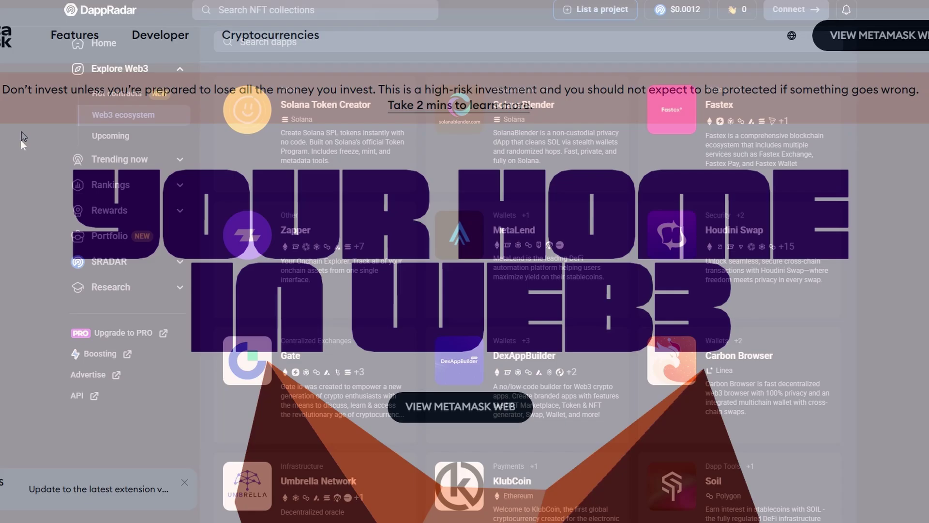
scroll(21, 141, "down", 7)
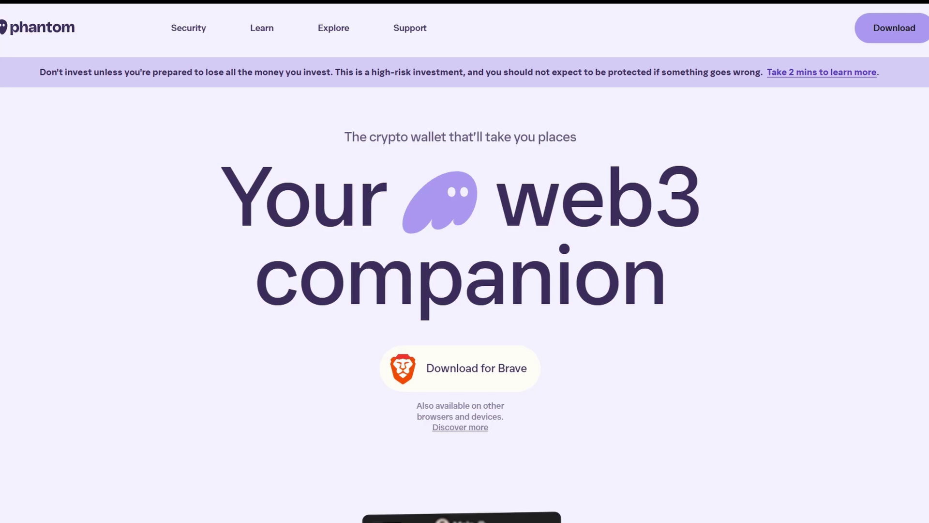
scroll(669, 470, "down", 5)
scroll(464, 290, "down", 10)
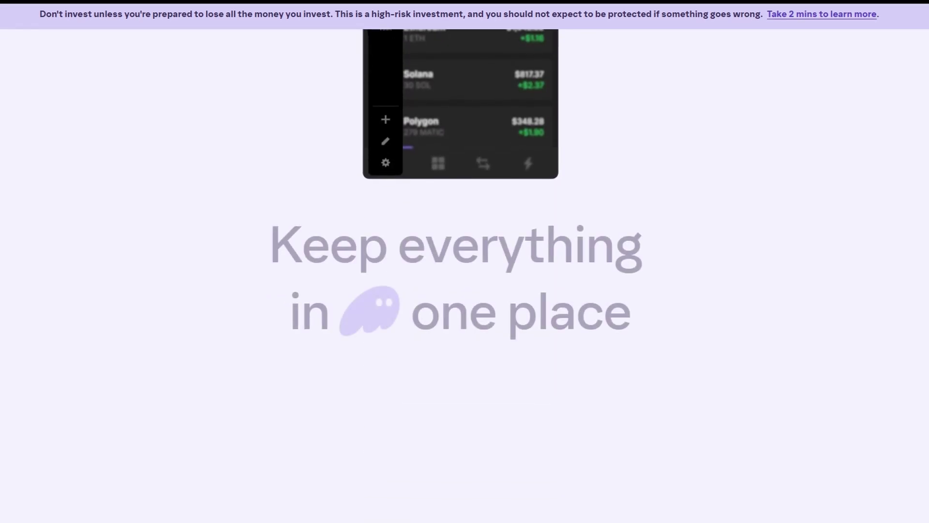
scroll(465, 261, "down", 10)
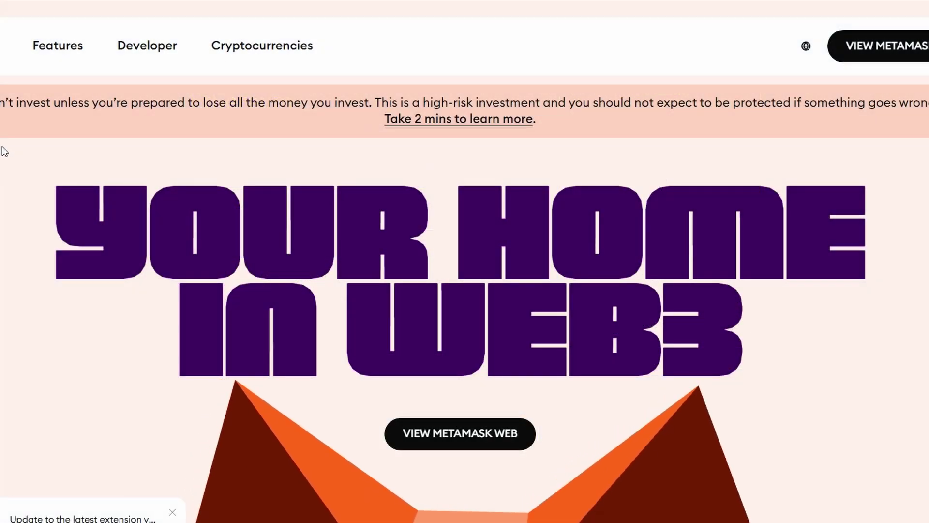
scroll(5, 152, "down", 4)
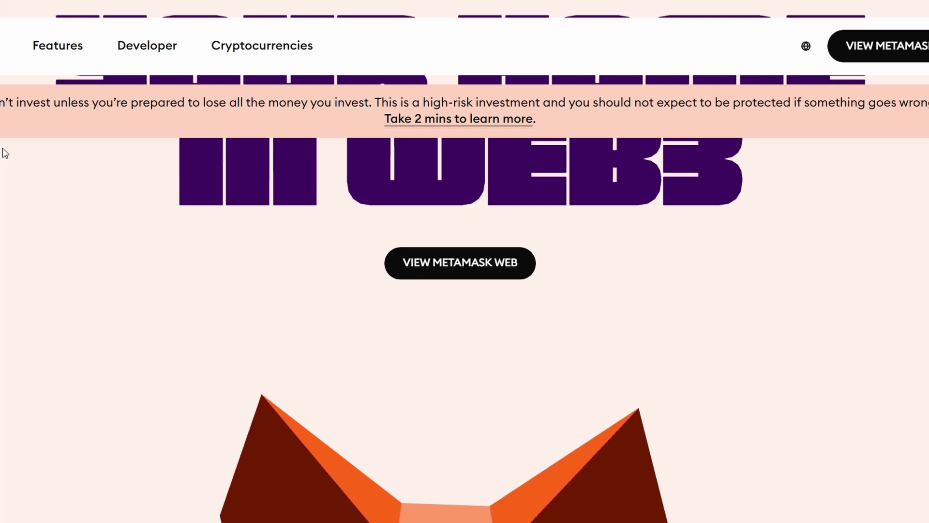
scroll(19, 180, "down", 6)
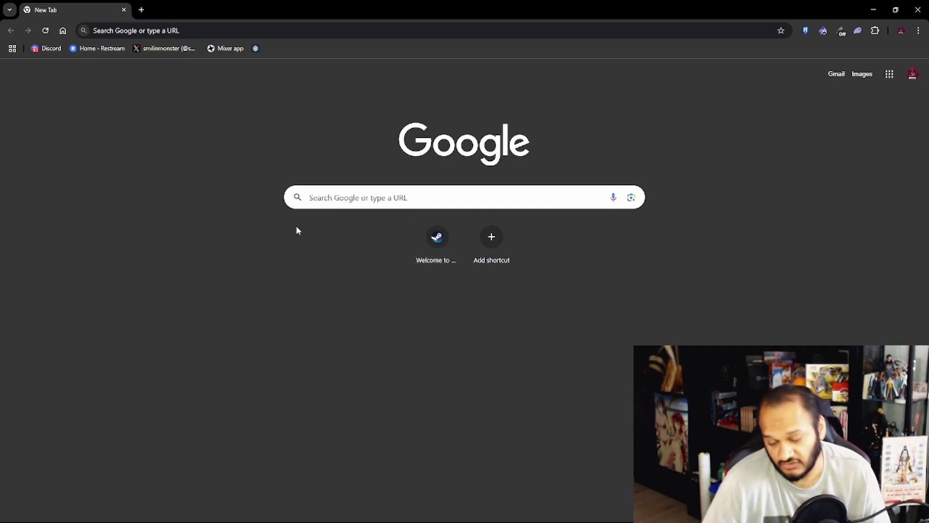
Step: Search Google for metamask, then go to the bookmarked X profile page
left_click(338, 198)
type("metamask")
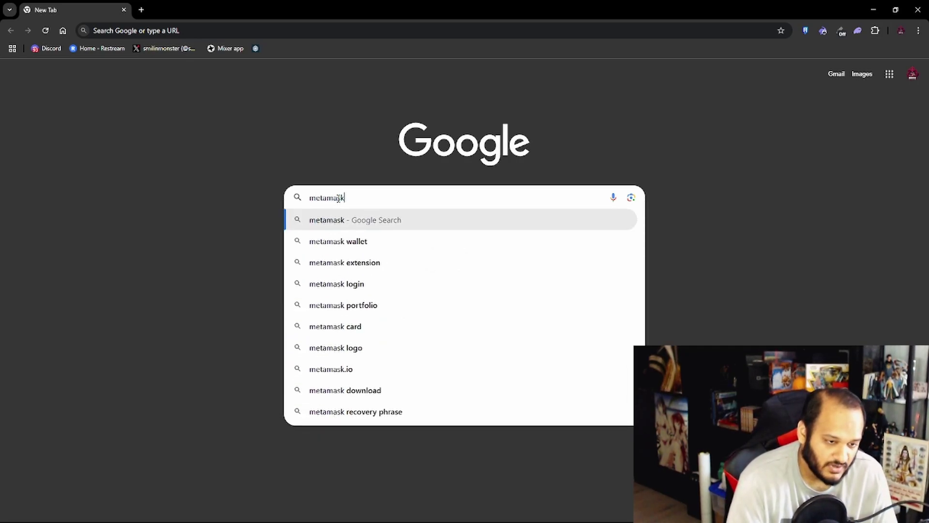
key("Return")
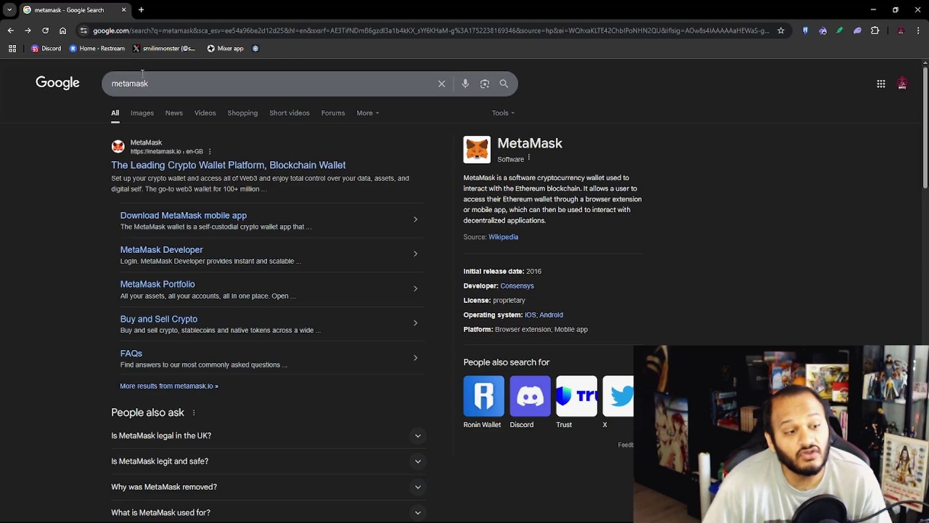
left_click(151, 49)
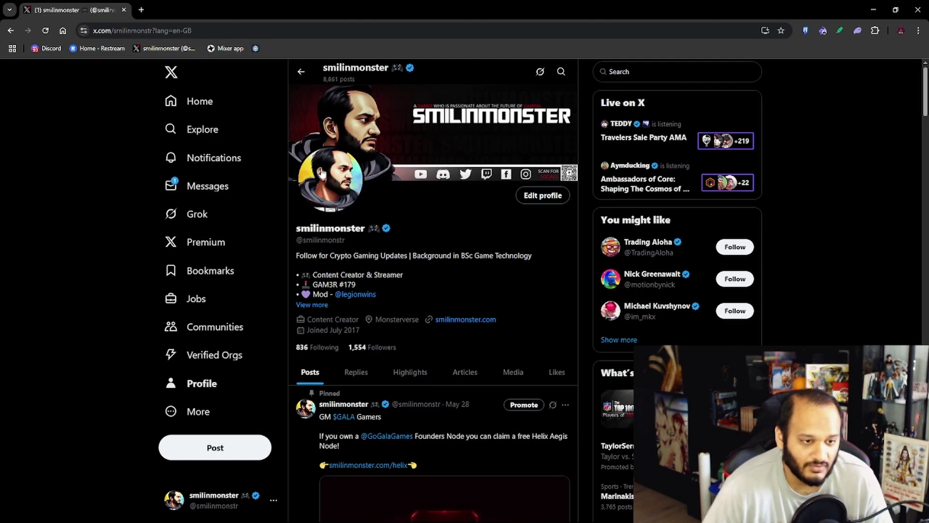
Step: Search X for metamask and open the official MetaMask.eth profile's metamask.io link
left_click(671, 76)
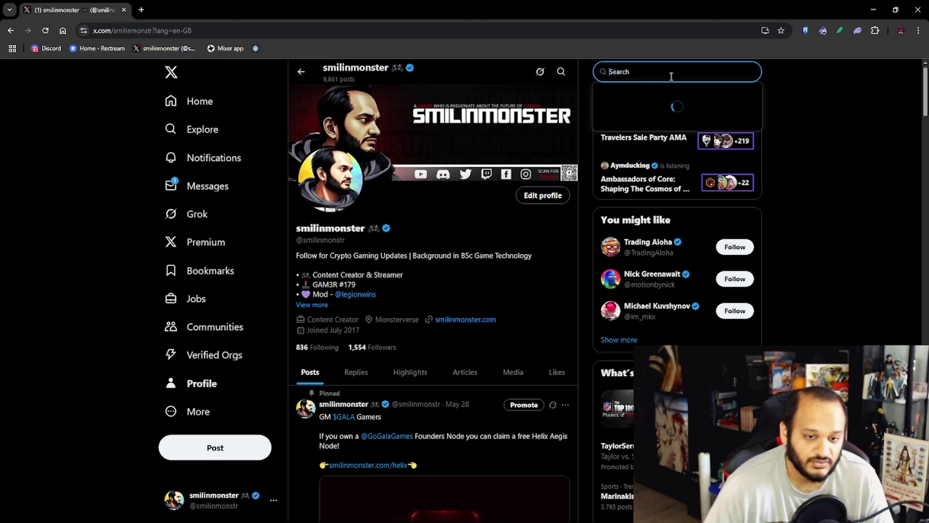
type("metamask")
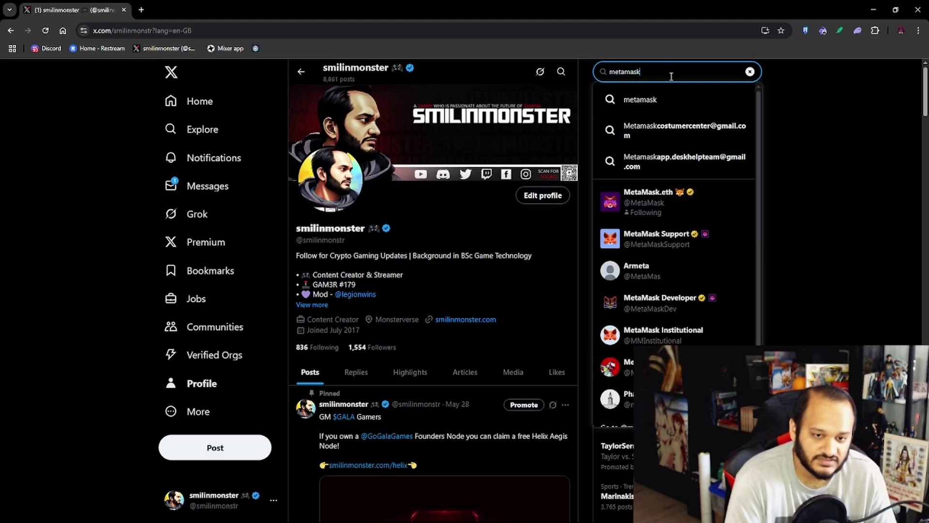
key("Return")
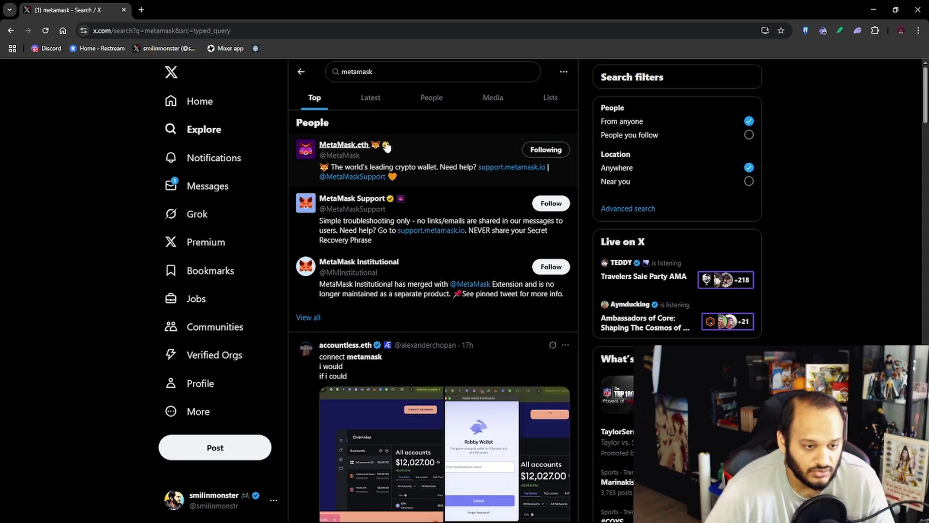
left_click(388, 148)
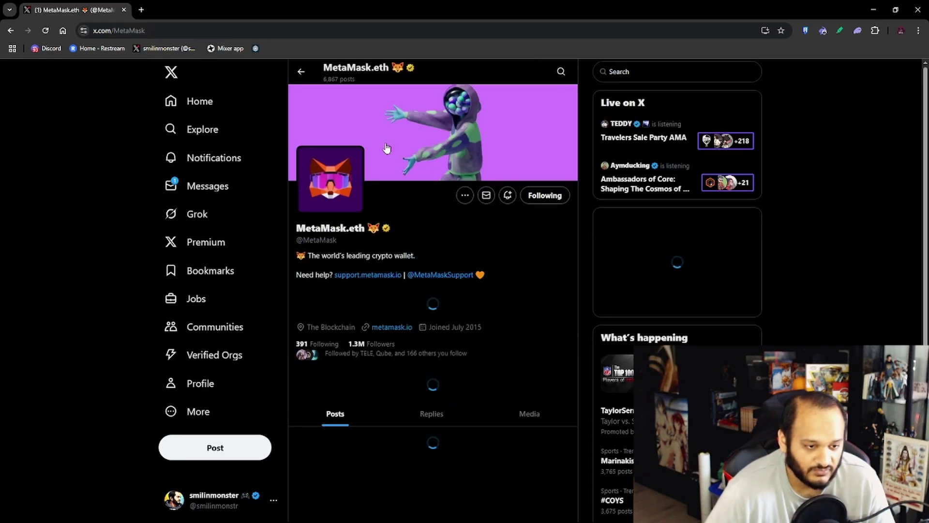
mouse_move(388, 231)
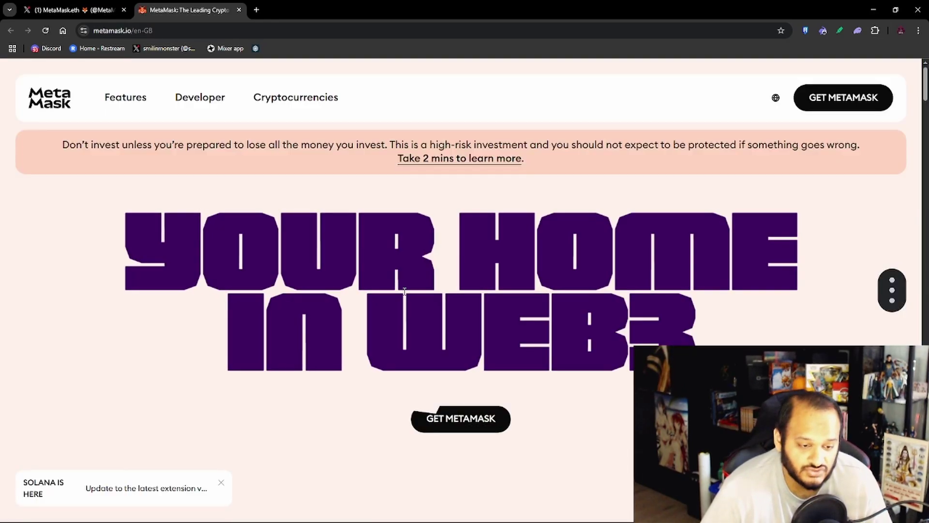
Step: Add the MetaMask extension to Chrome from its Chrome Web Store listing
left_click(812, 97)
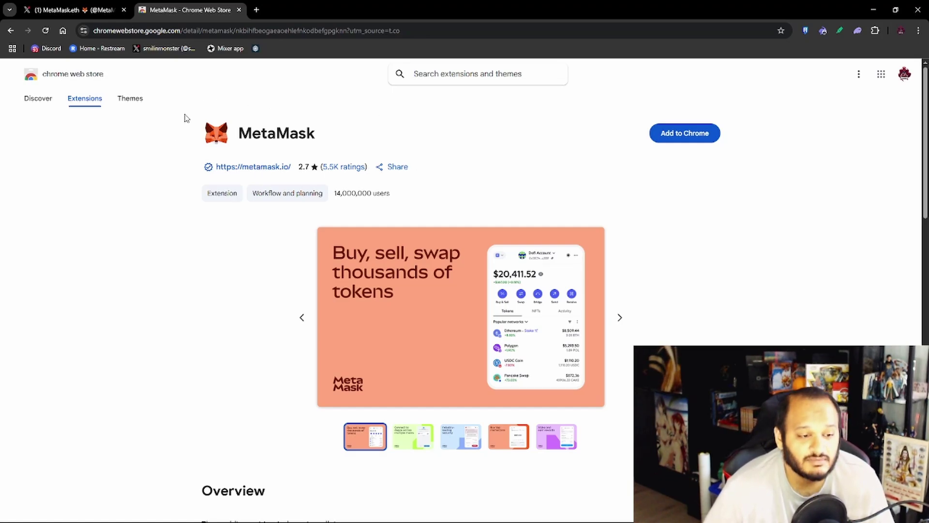
mouse_move(286, 187)
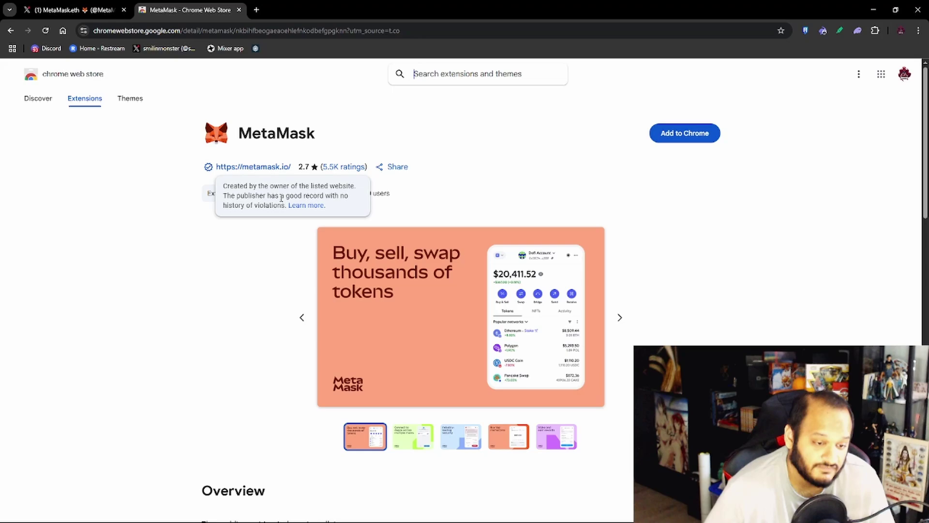
left_click(676, 137)
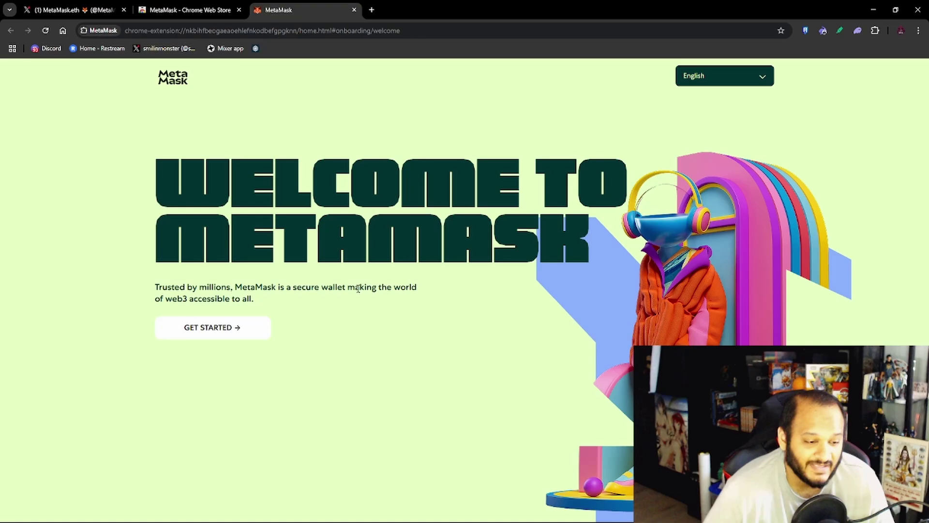
Step: Scroll through and agree to MetaMask's Terms of Use
left_click(223, 328)
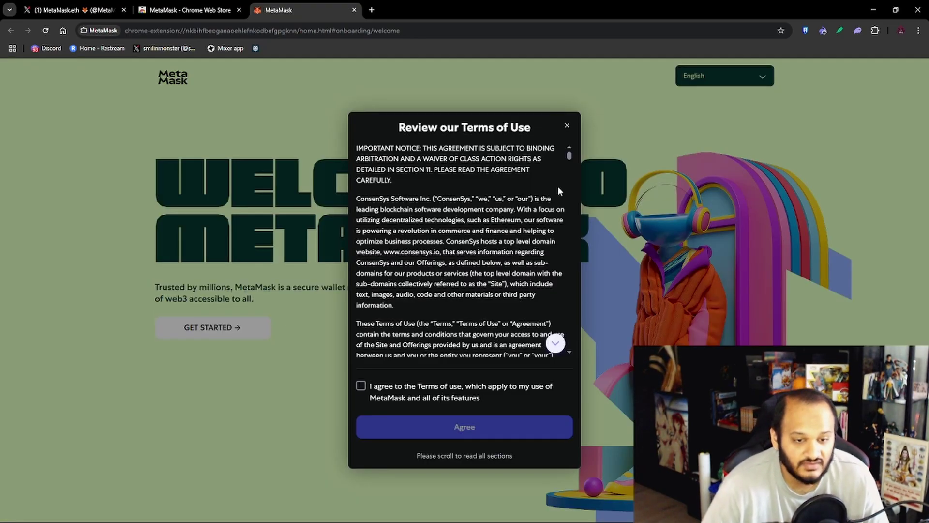
left_click_drag(569, 157, 584, 359)
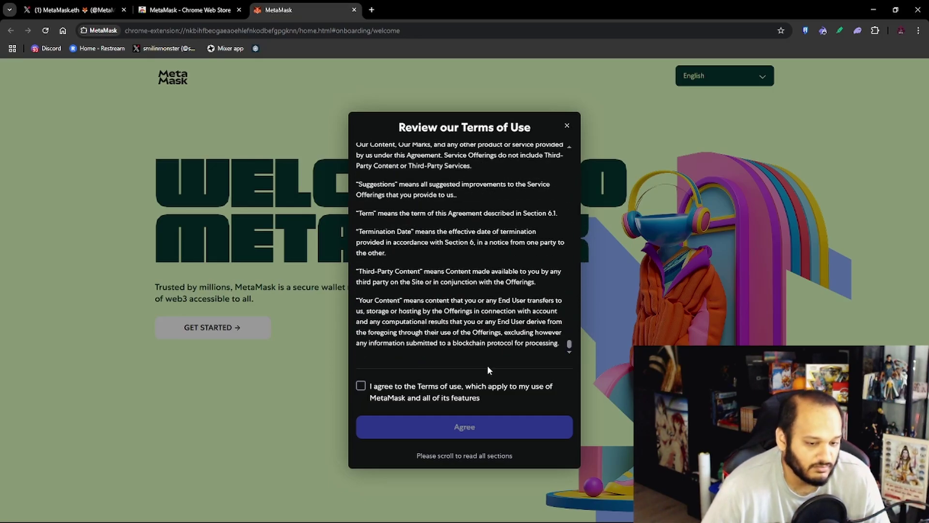
left_click(360, 387)
left_click(425, 427)
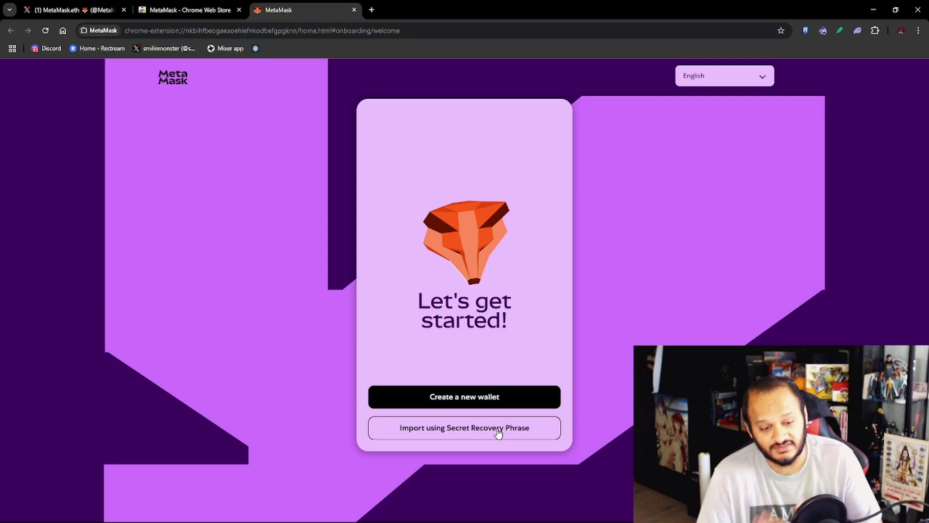
Step: Create a new wallet with a confirmed password, acknowledging it cannot be recovered
left_click(475, 397)
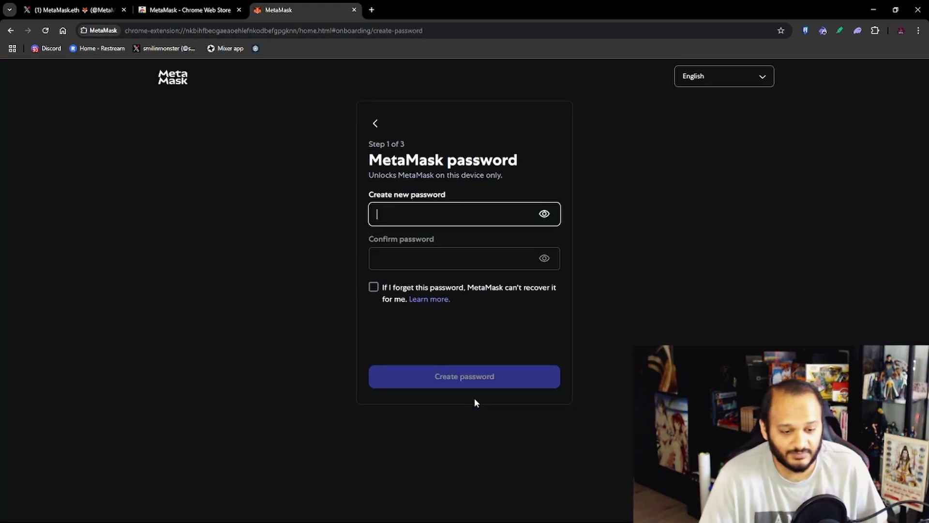
left_click(401, 215)
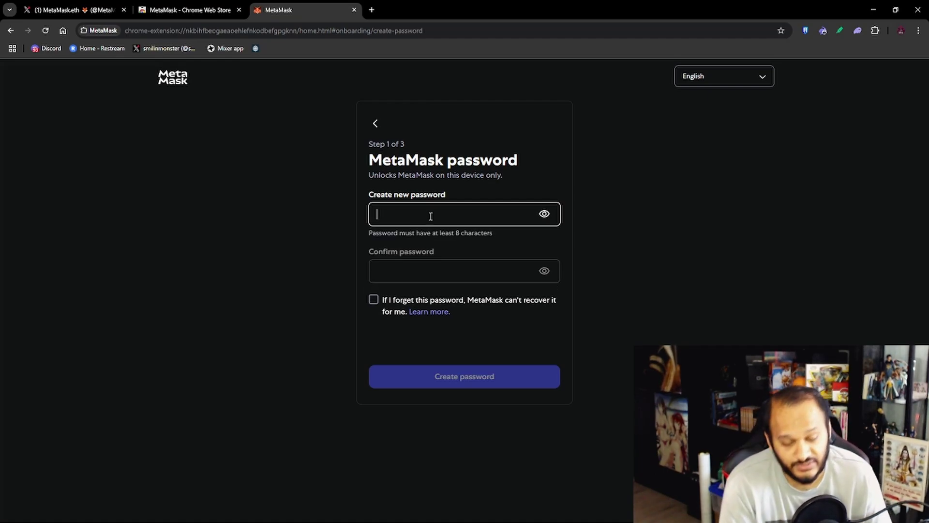
type("•••••••••")
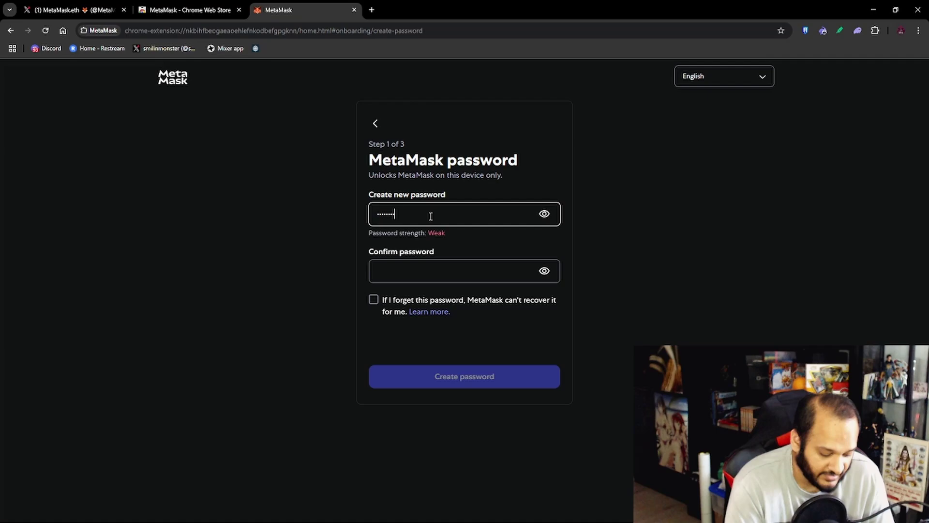
type("•••")
key("Tab")
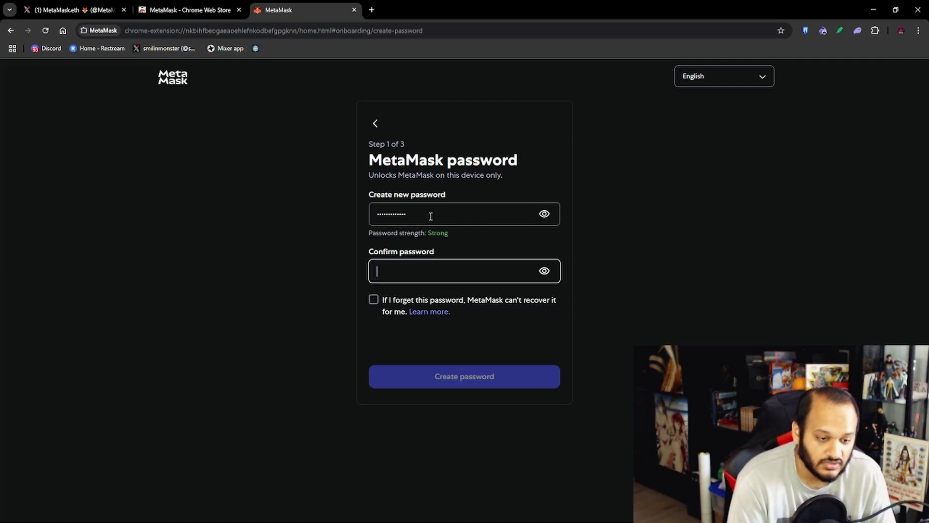
type("••••••")
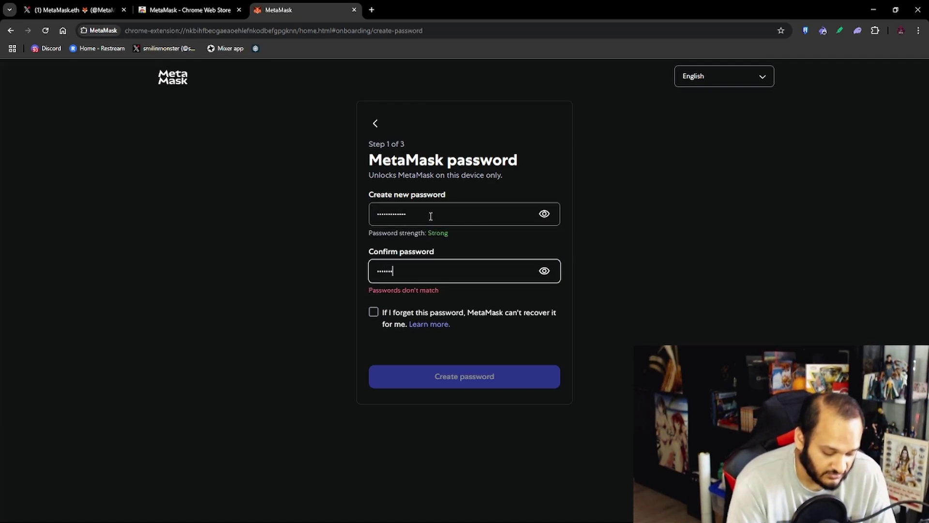
type("••••••")
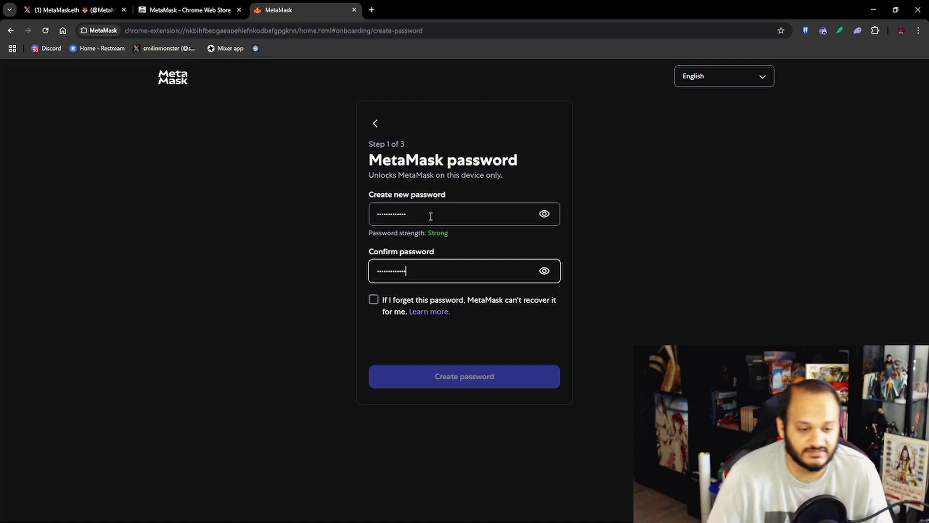
left_click(373, 305)
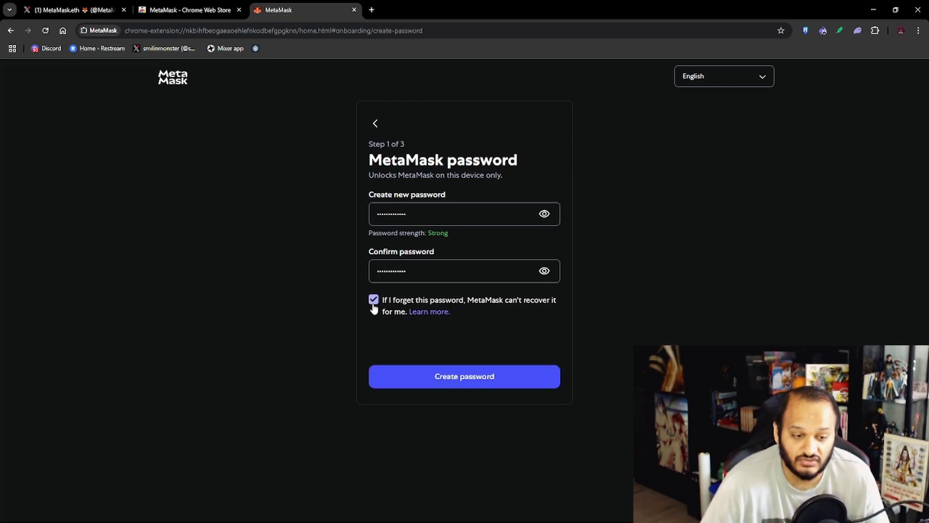
left_click(436, 381)
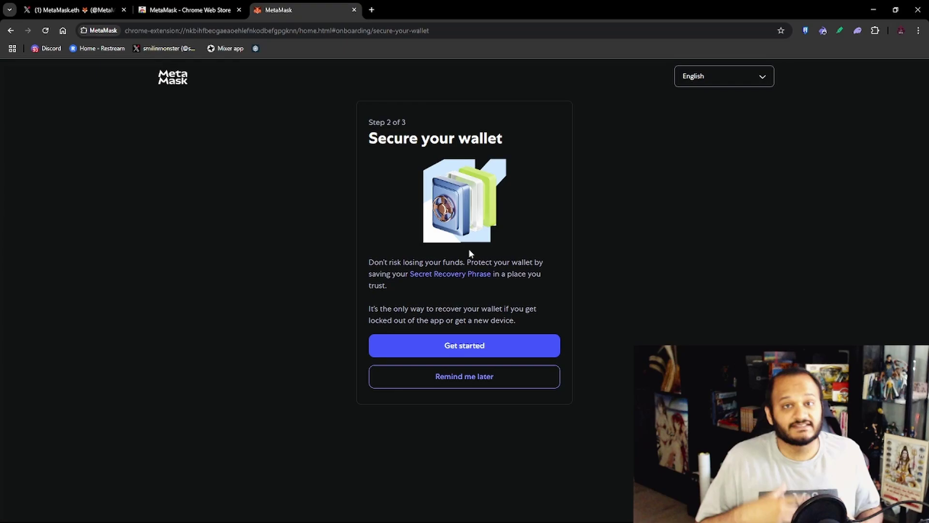
Step: Reveal and review the 12-word Secret Recovery Phrase, then continue to confirmation
left_click(488, 353)
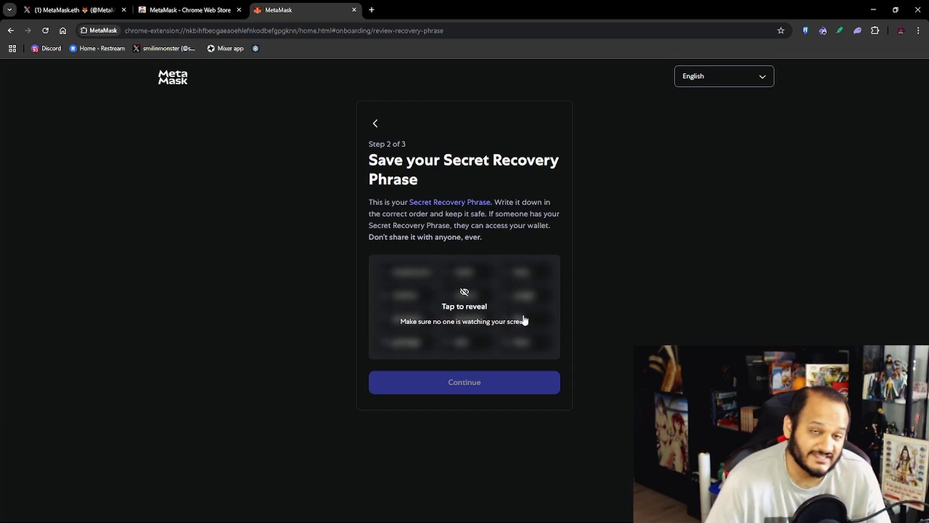
left_click(474, 315)
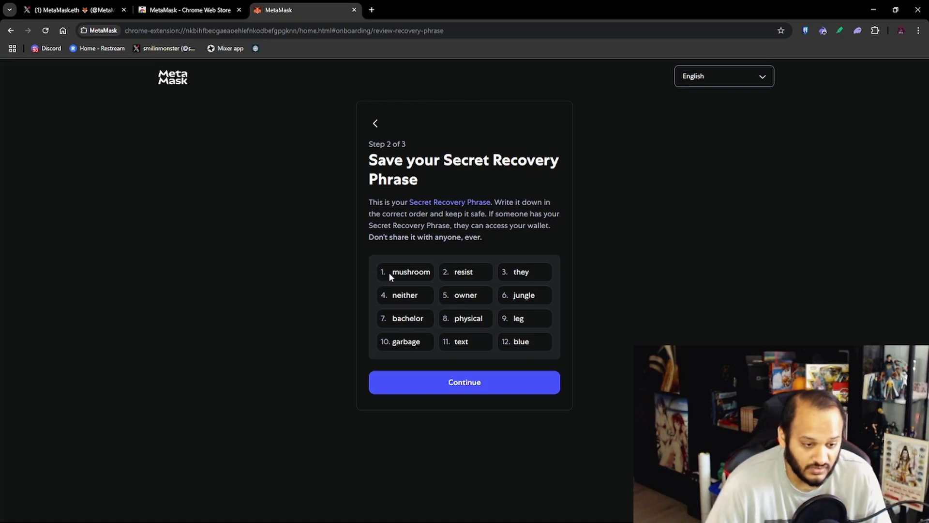
left_click_drag(383, 265, 544, 344)
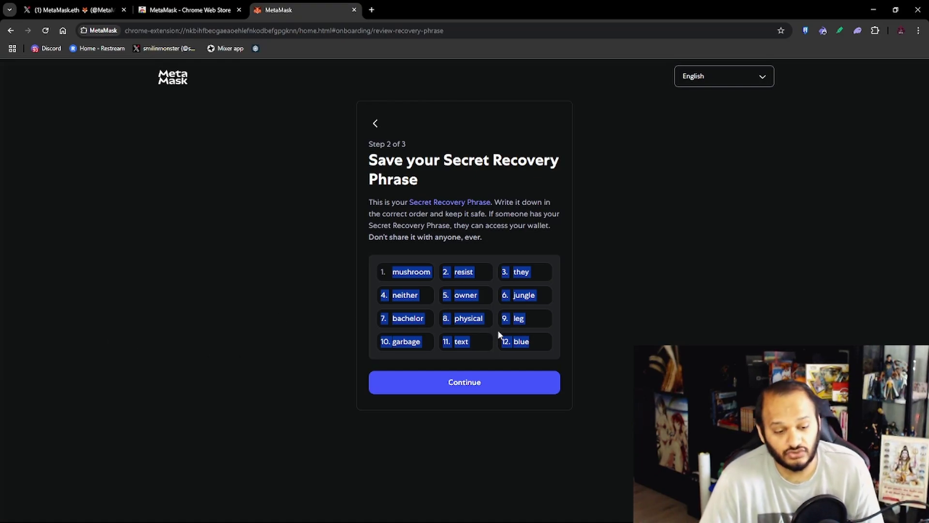
left_click(412, 245)
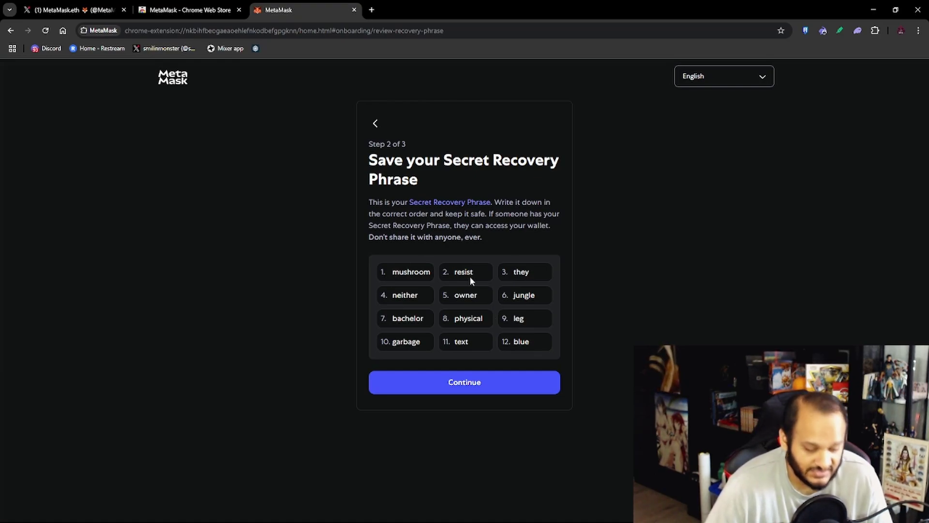
left_click(460, 389)
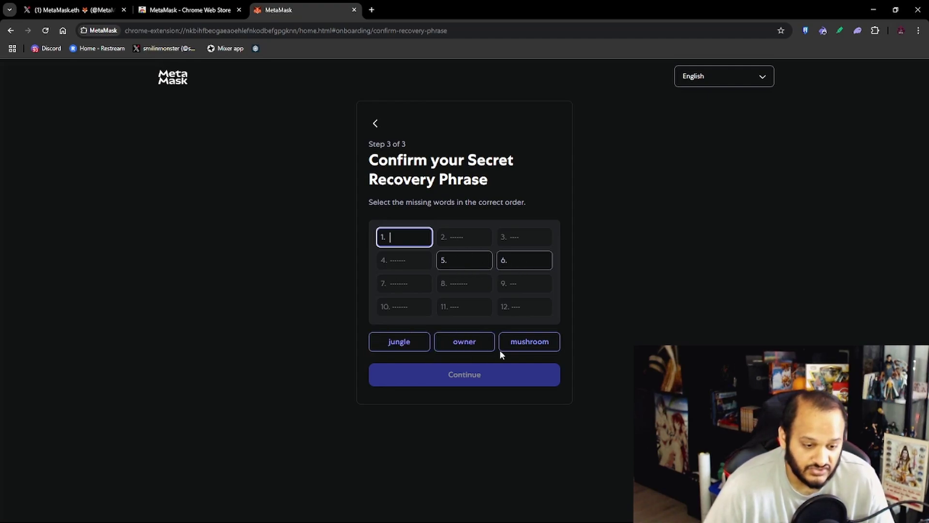
Step: Fill recovery-phrase slots 1, 5 and 6, submit, and dismiss the Perfect message
left_click(534, 349)
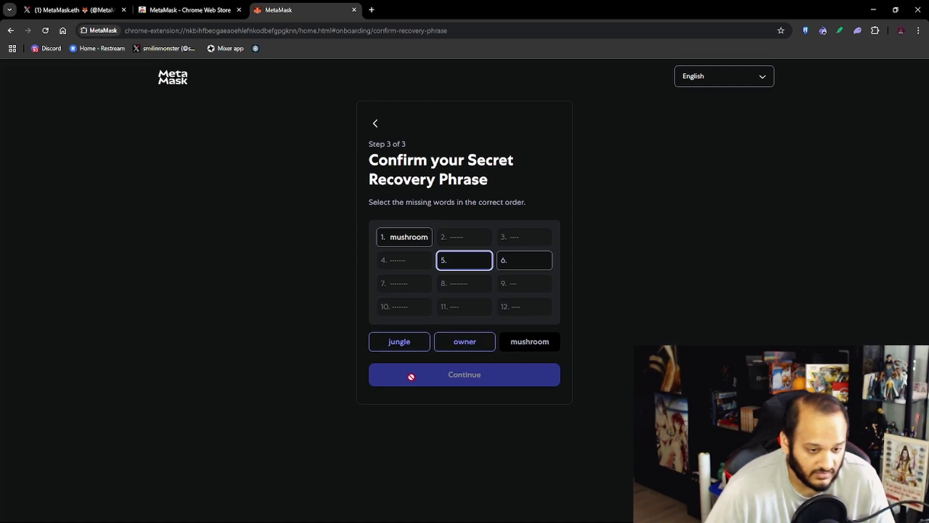
left_click(454, 345)
left_click(374, 343)
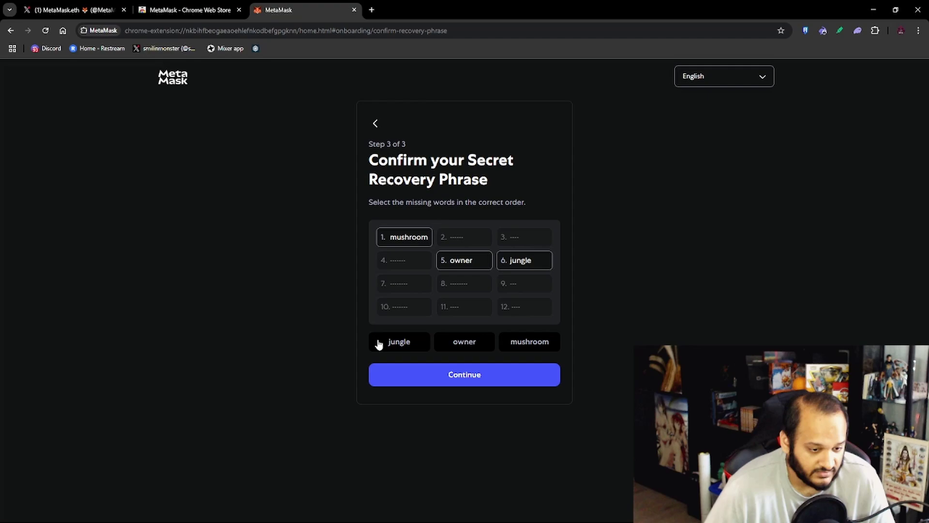
left_click(457, 376)
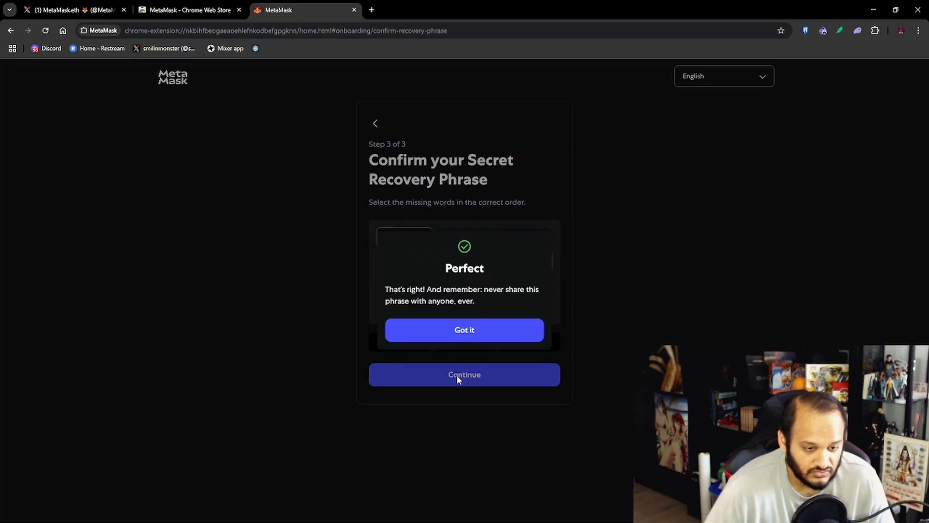
left_click(431, 335)
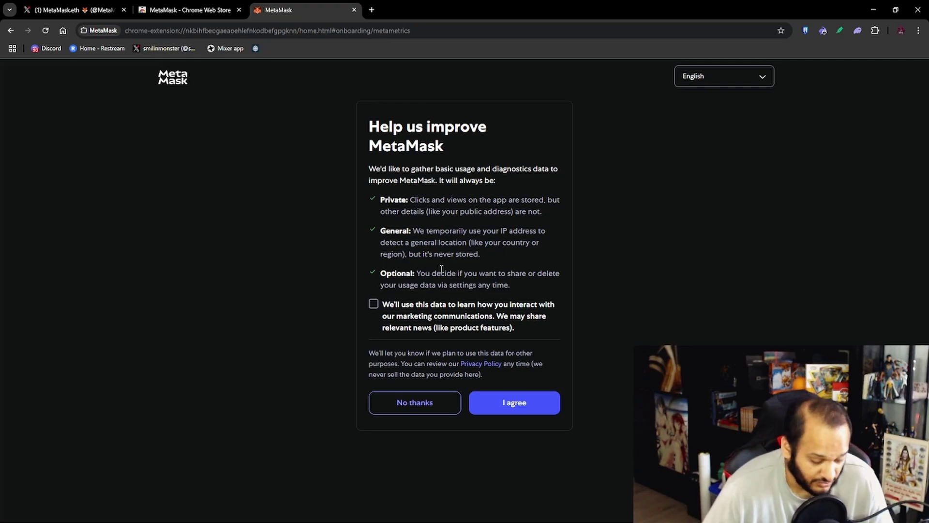
Step: Decline sharing usage data with MetaMask
left_click(431, 406)
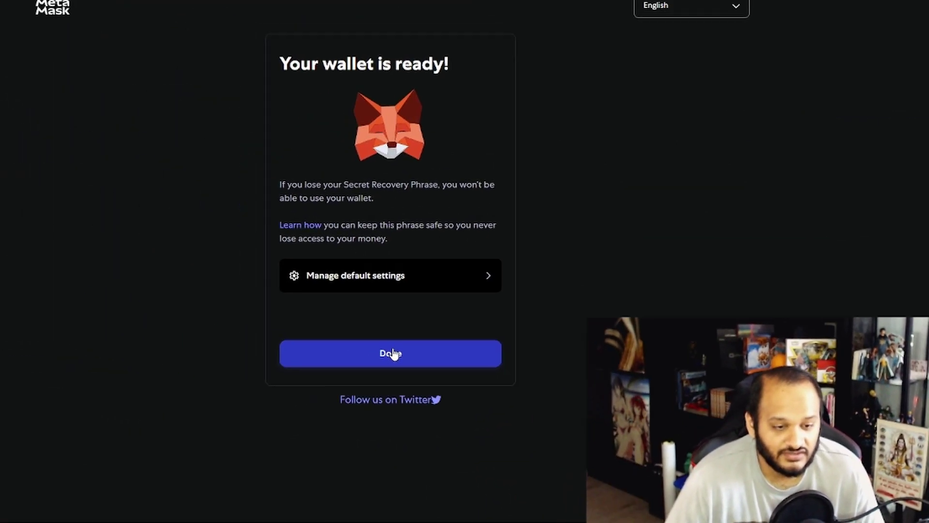
Step: Confirm the 'Your wallet is ready!' and 'Installation is complete!' screens to finish onboarding
left_click(392, 354)
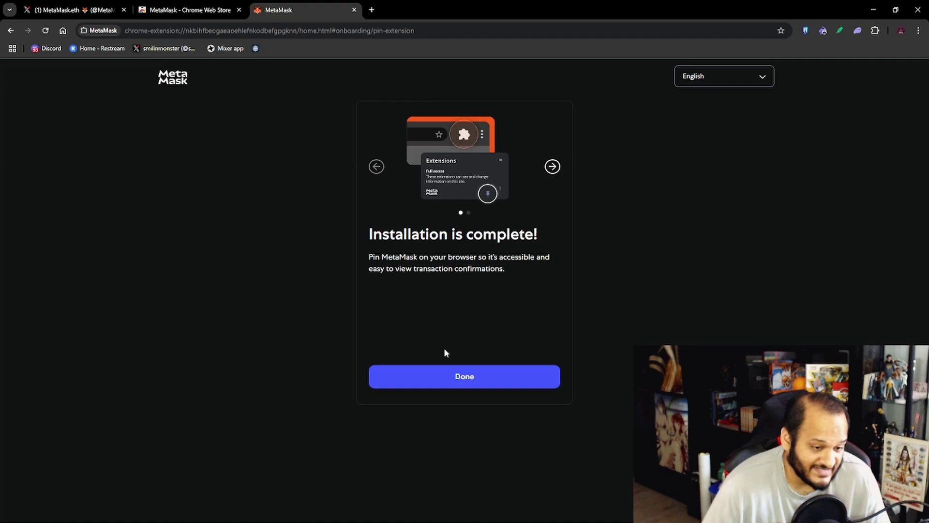
left_click(449, 381)
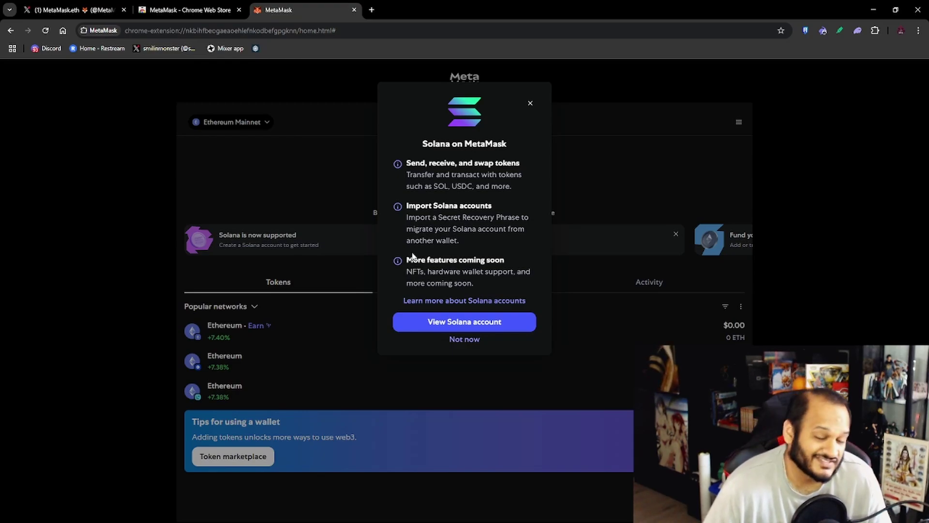
Step: Dismiss the Solana on MetaMask announcement and check the empty NFTs and Activity tabs
left_click(530, 103)
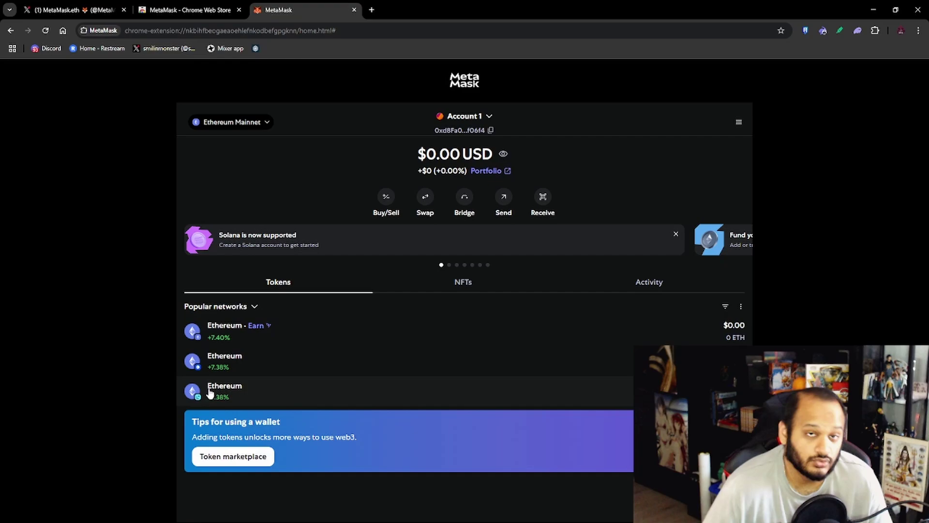
left_click(442, 283)
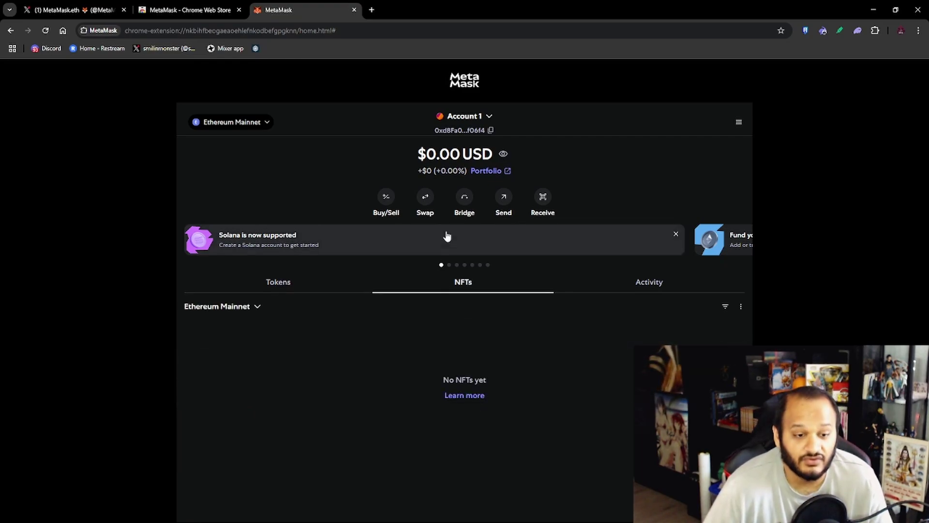
left_click(643, 292)
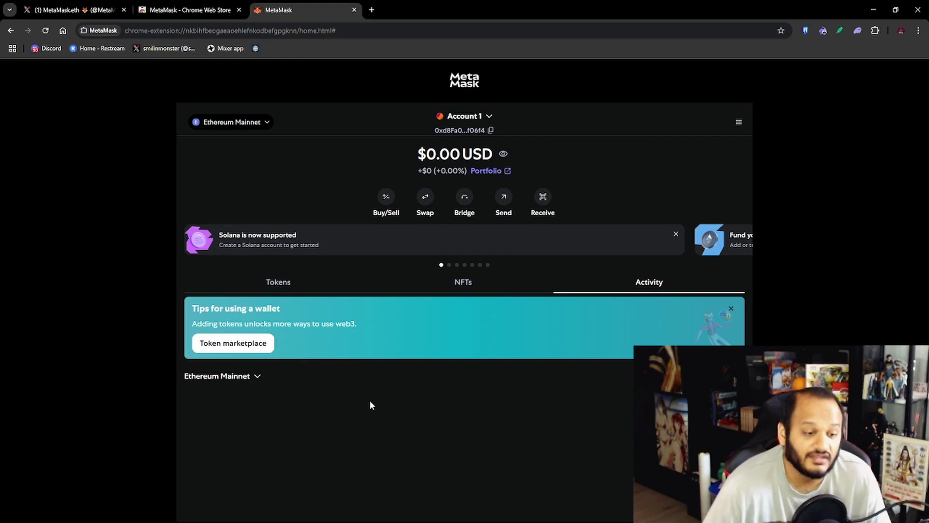
Step: Rename Account 1 to 'Gaming' in its account details
left_click(278, 287)
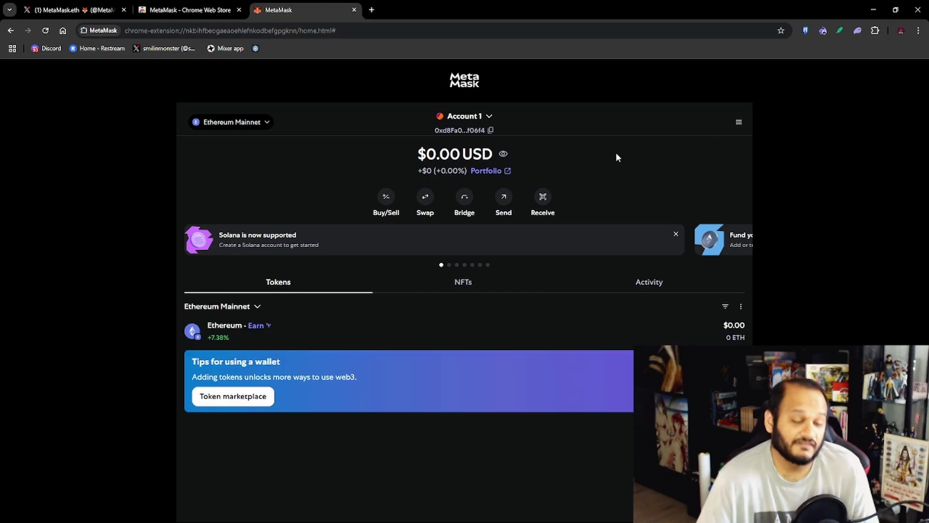
left_click(738, 124)
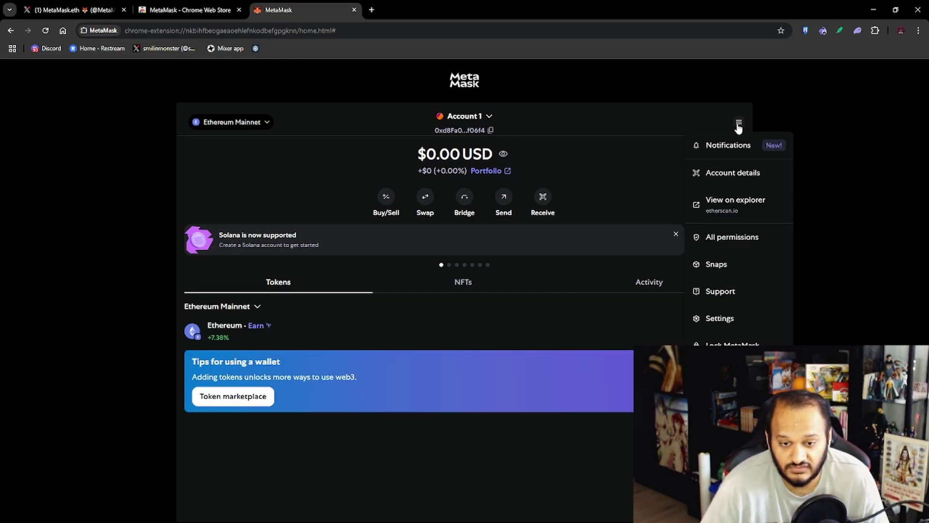
left_click(726, 172)
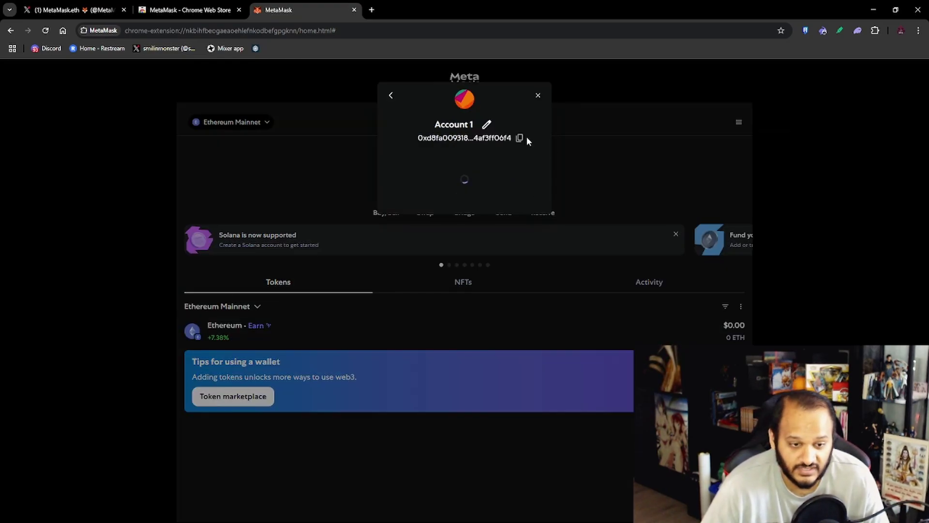
left_click(486, 124)
key("ctrl+a")
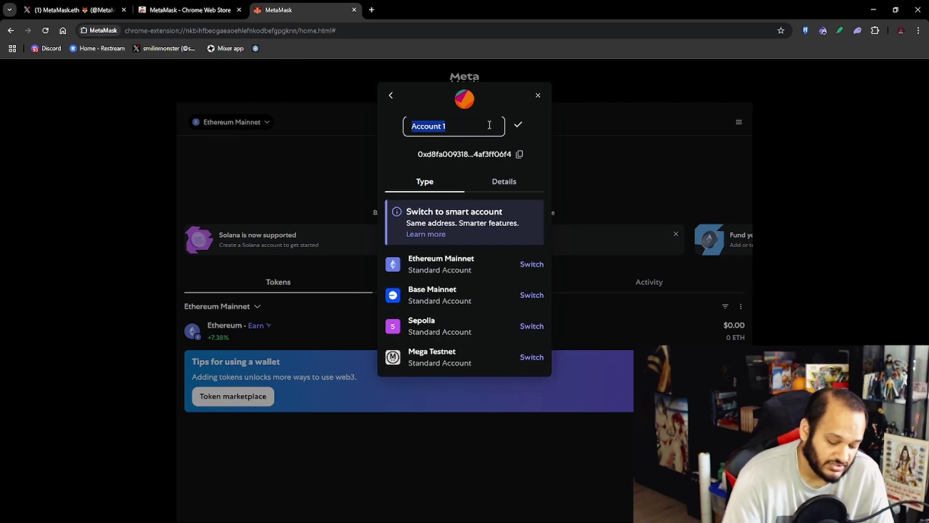
type("Gaming")
key("Return")
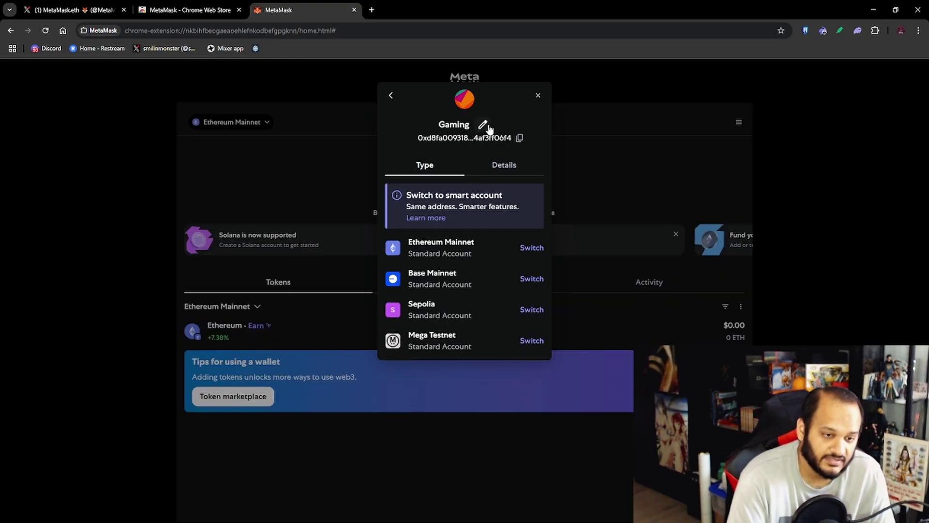
left_click(538, 96)
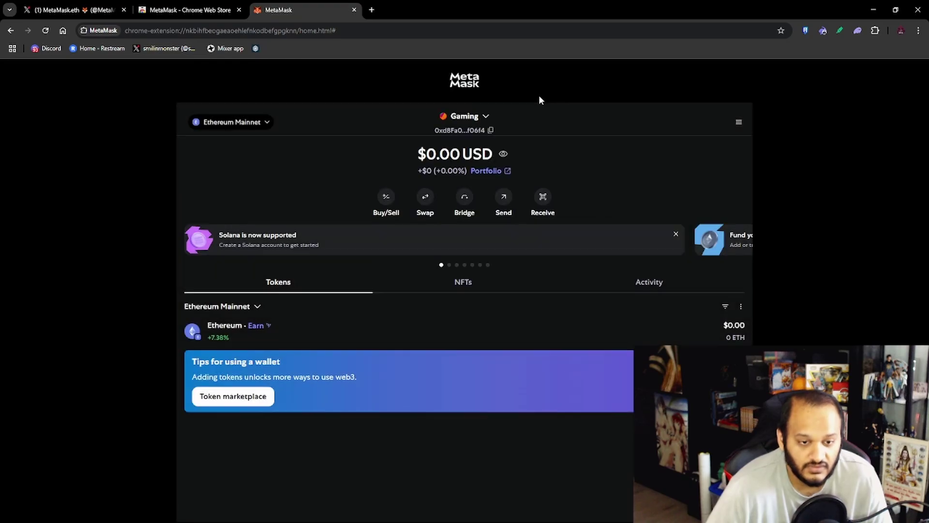
Step: Add a new Ethereum account named 'Smart Contracts'
left_click(482, 121)
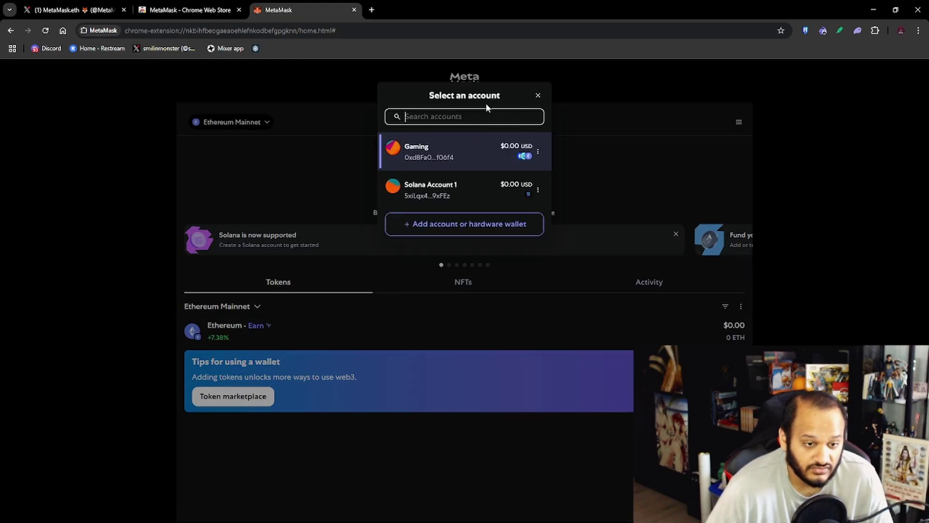
left_click(461, 224)
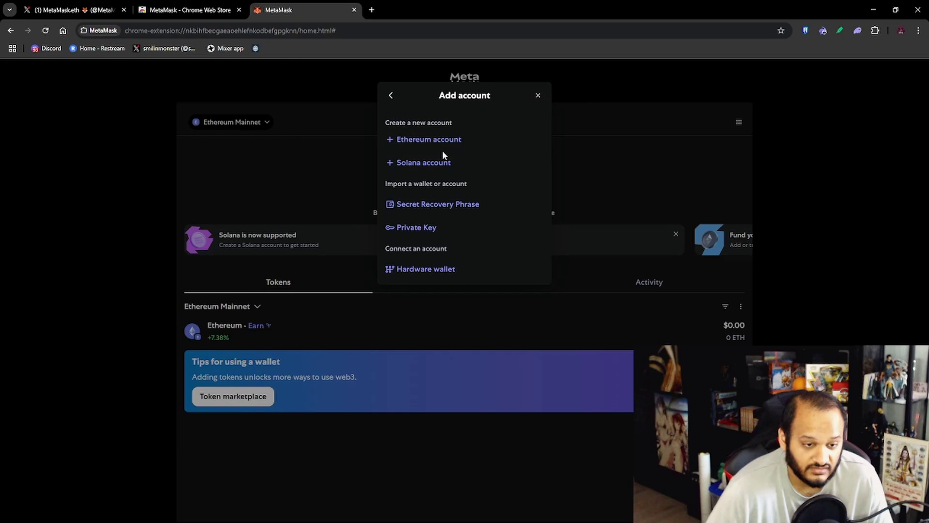
left_click(431, 141)
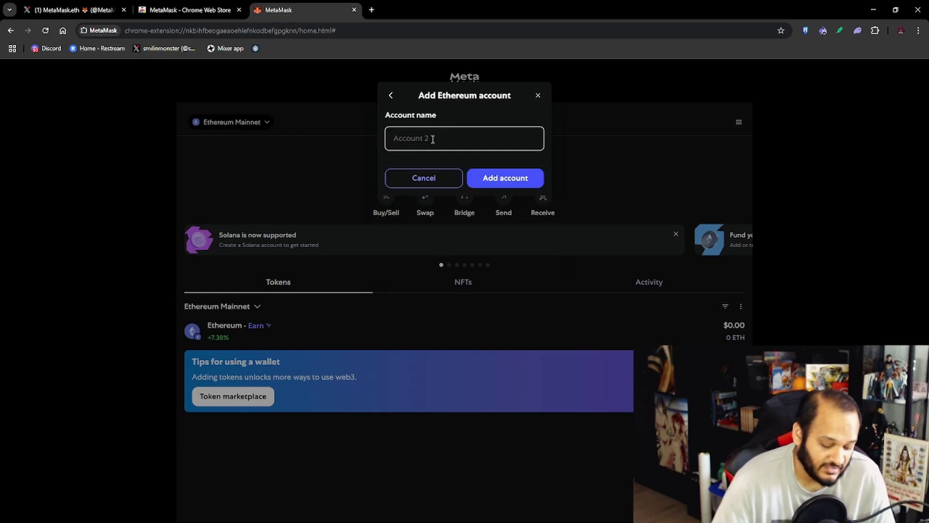
type("Smart Contracts")
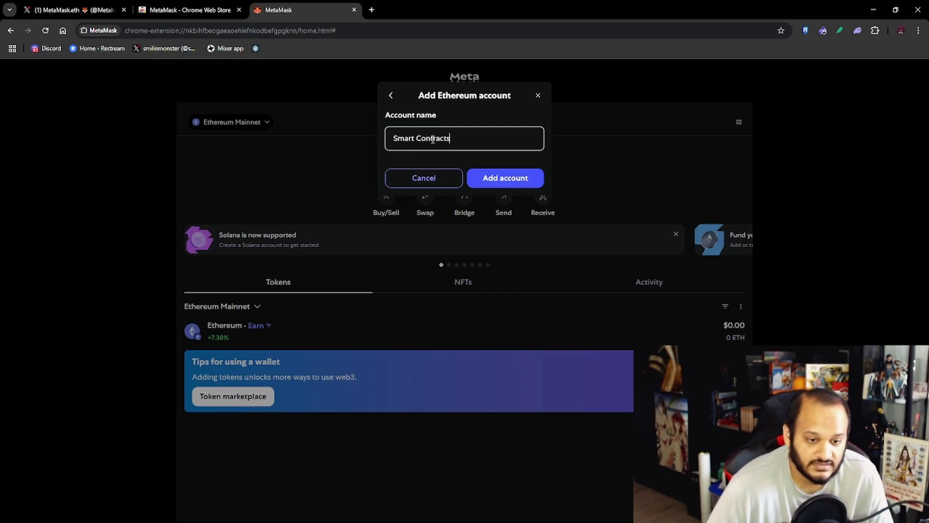
left_click(499, 178)
Step: Add a new Ethereum account named 'Vault', then make Gaming the active account
left_click(497, 118)
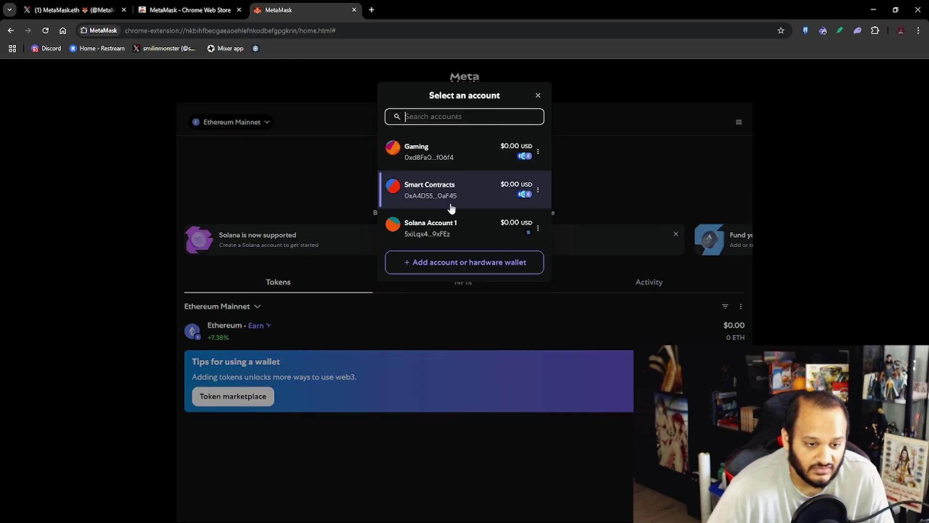
left_click(446, 263)
left_click(425, 142)
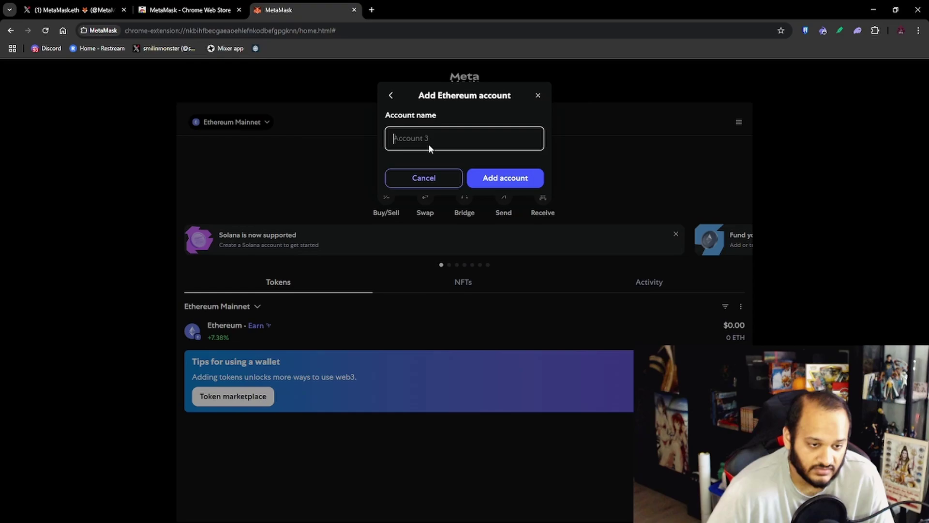
type("Vault")
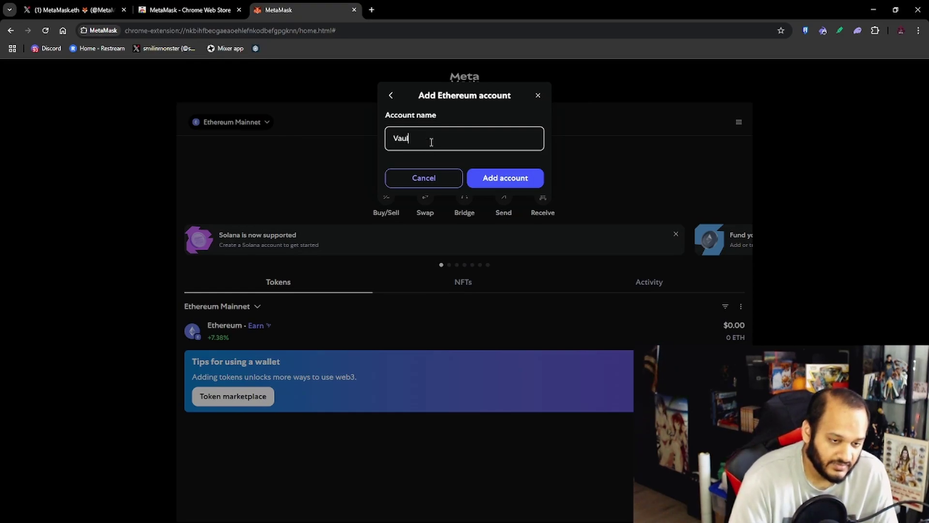
key("Return")
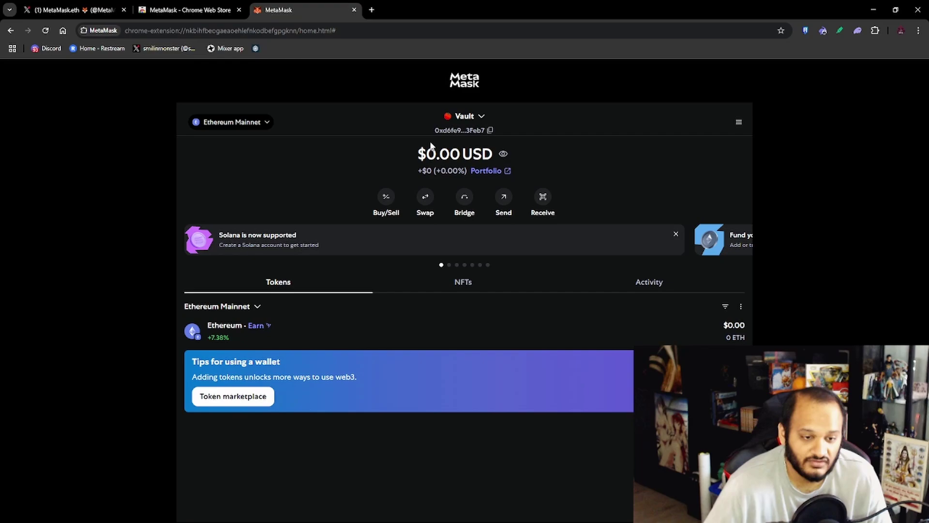
left_click(463, 120)
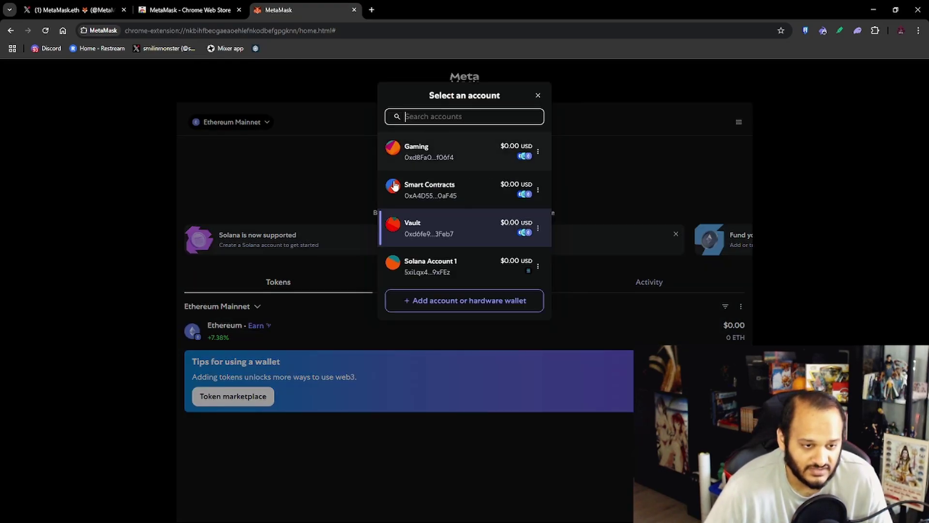
left_click(465, 159)
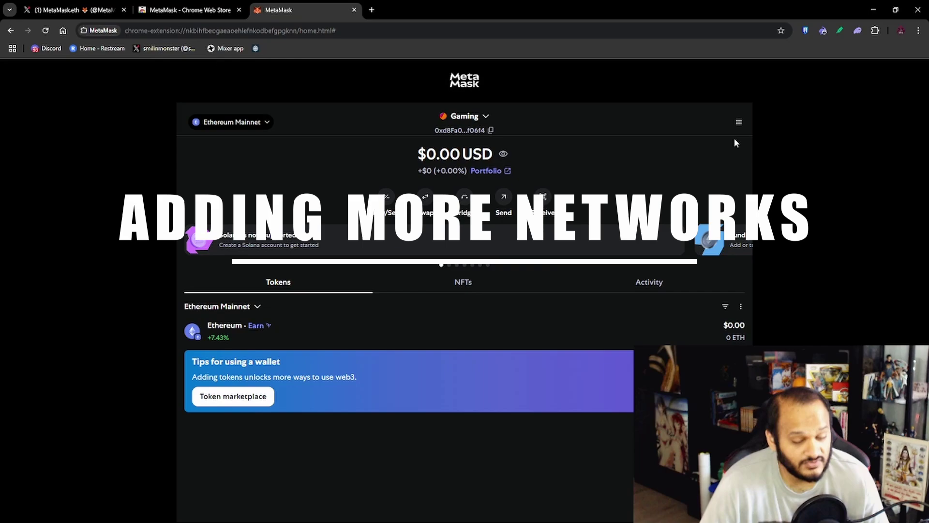
Step: Add and approve Avalanche Network C-Chain from the custom networks list in Security & privacy settings
left_click(739, 122)
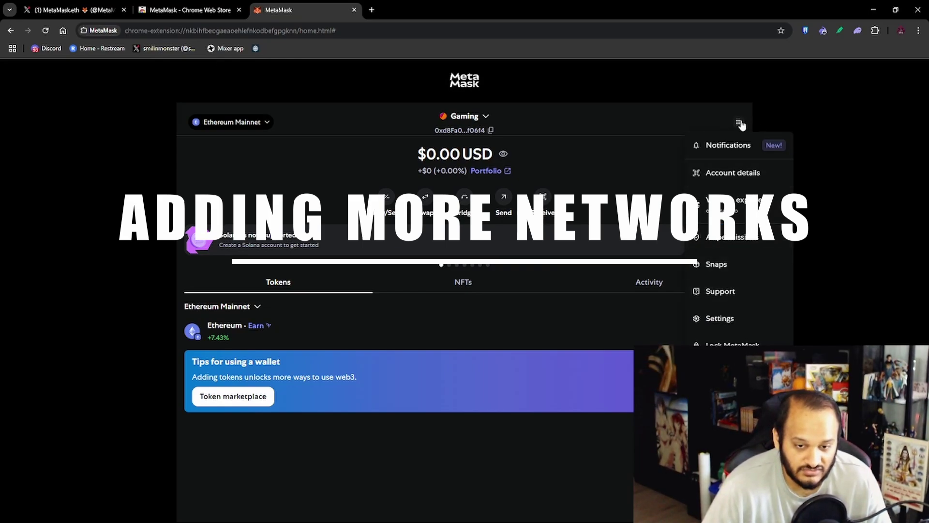
left_click(721, 319)
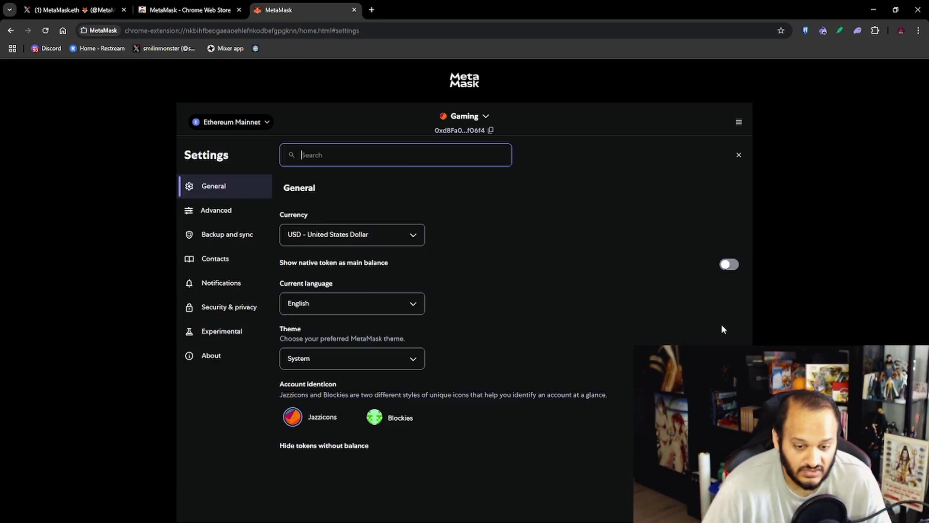
left_click(213, 313)
scroll(426, 309, "down", 15)
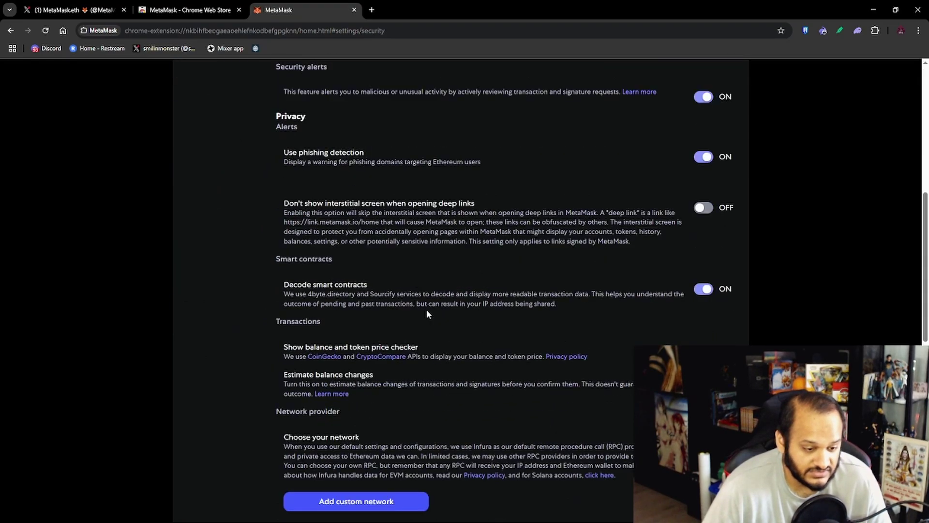
left_click(364, 263)
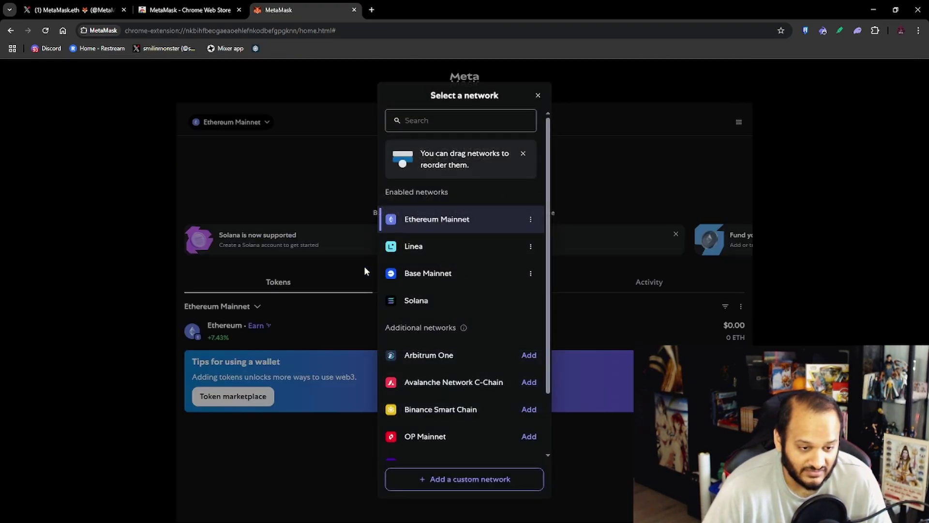
scroll(457, 290, "down", 2)
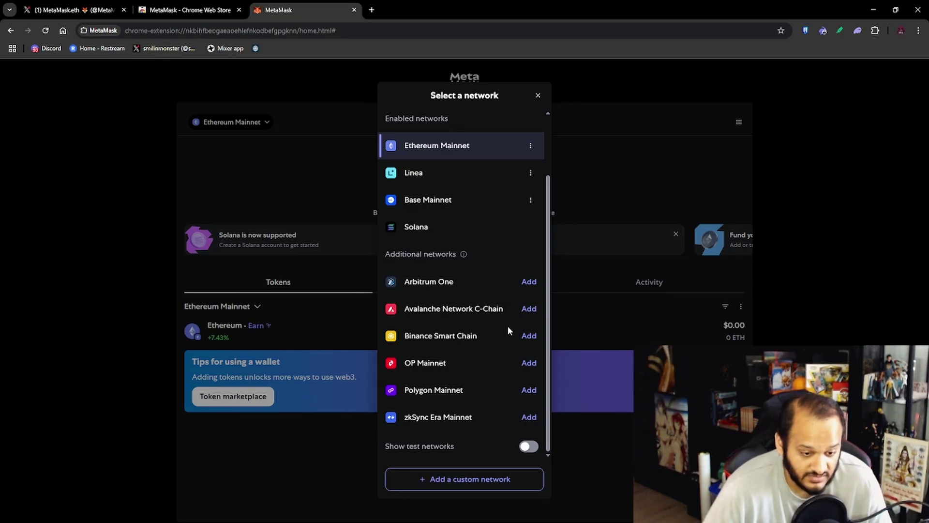
left_click(528, 310)
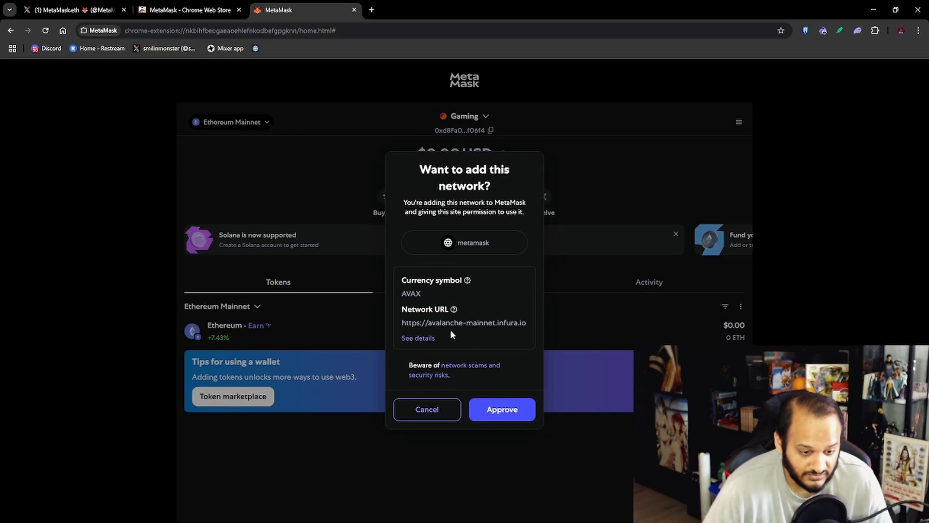
left_click(495, 411)
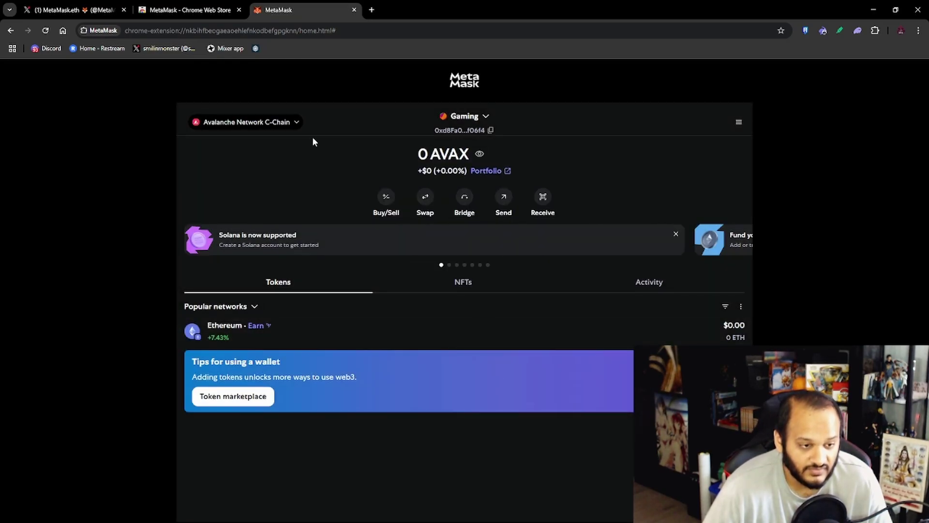
Step: Add and approve Binance Smart Chain and Polygon Mainnet from the network selector
left_click(261, 127)
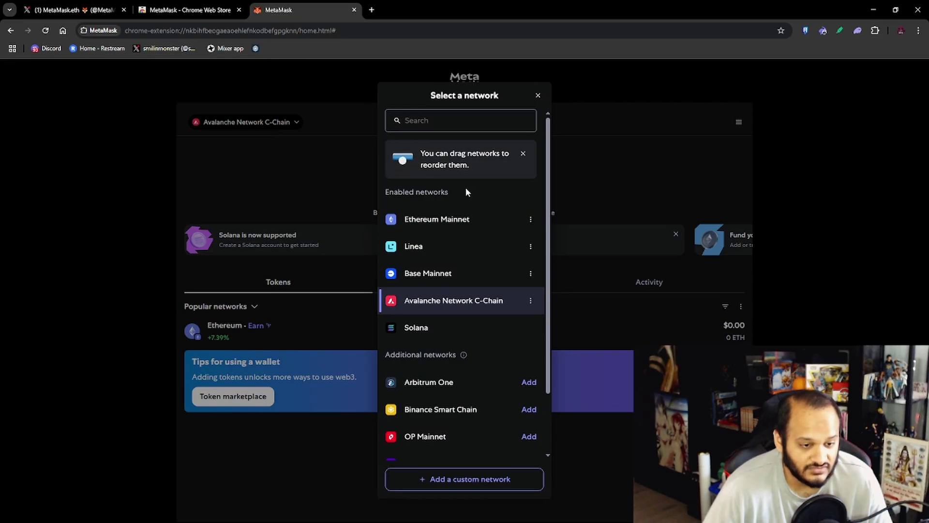
left_click(288, 150)
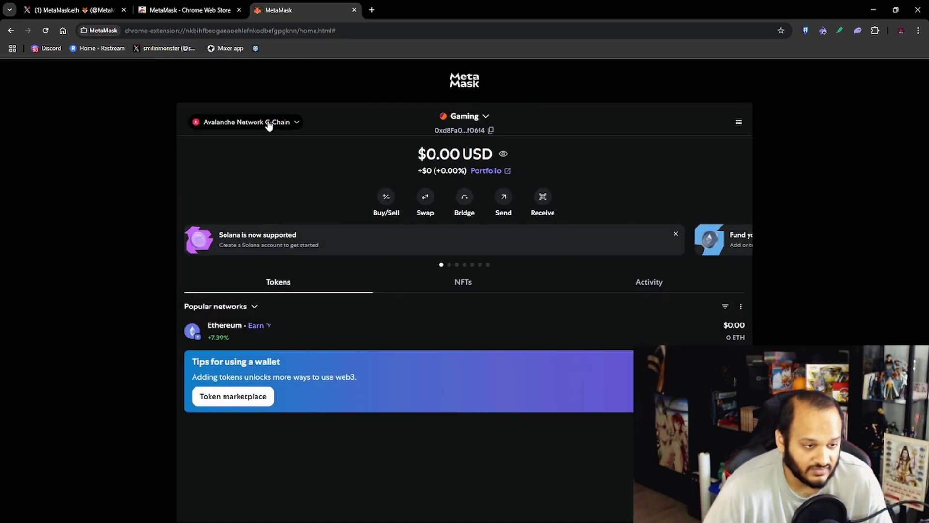
left_click(224, 122)
scroll(450, 222, "down", 2)
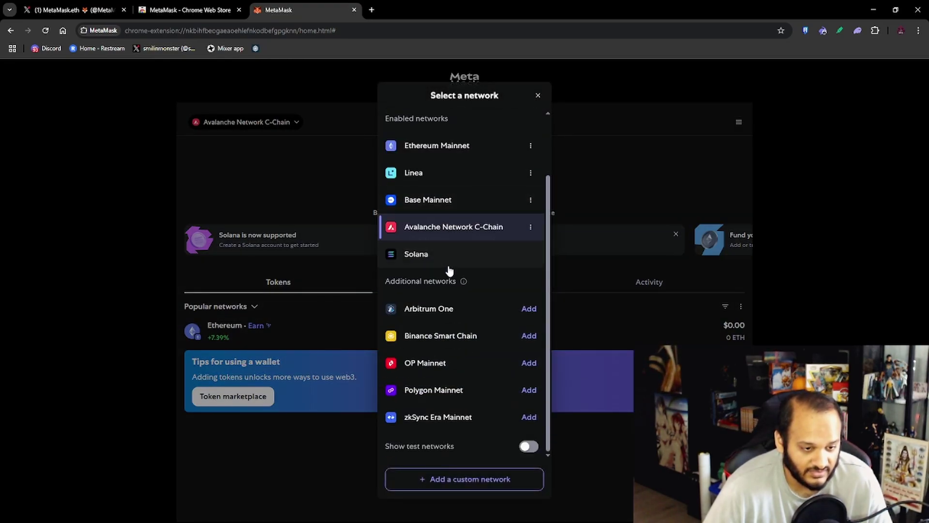
scroll(428, 213, "up", 1)
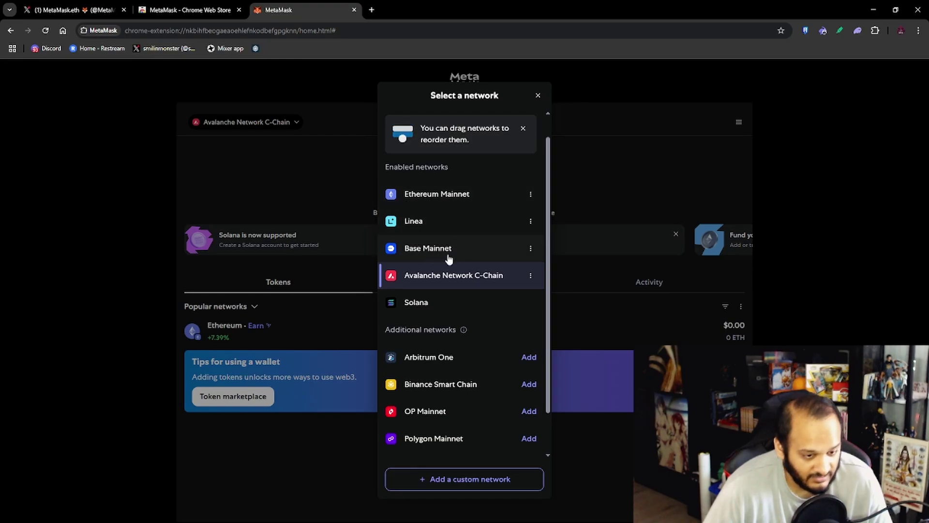
scroll(482, 324, "down", 1)
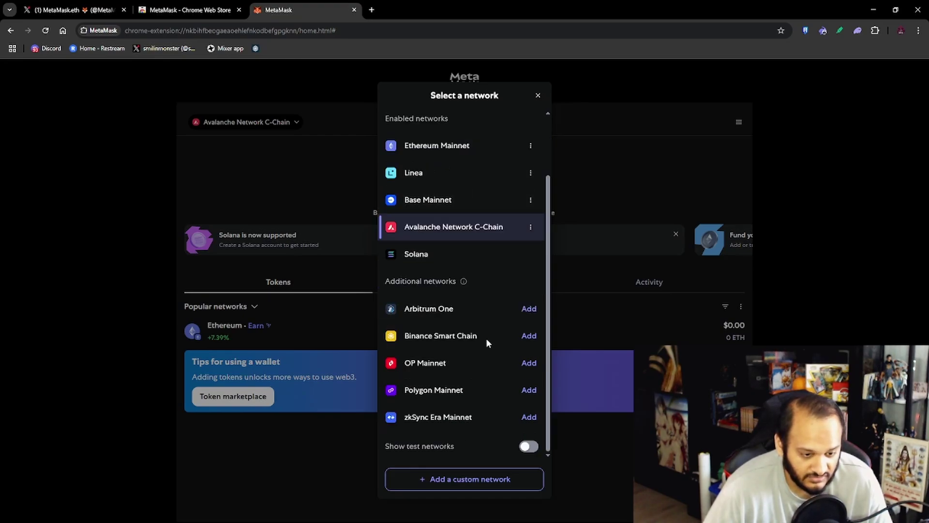
left_click(529, 336)
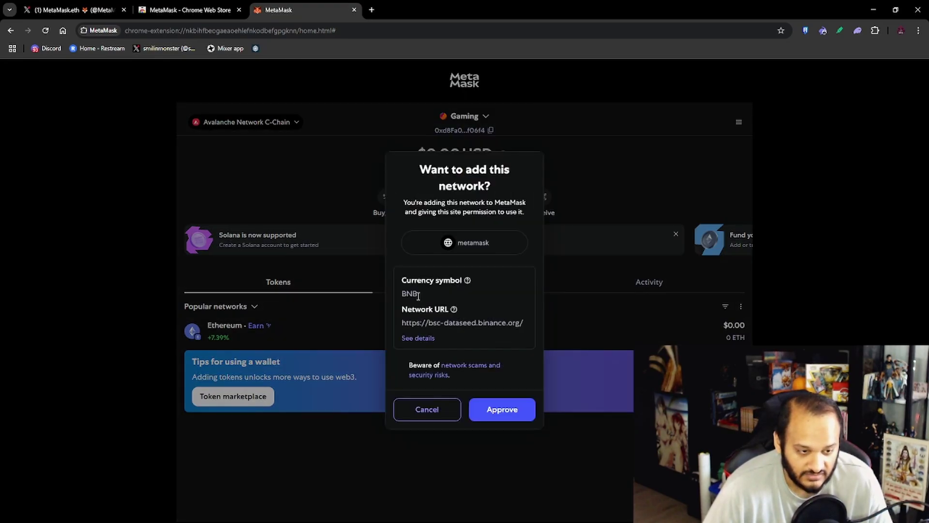
left_click(517, 414)
left_click(248, 124)
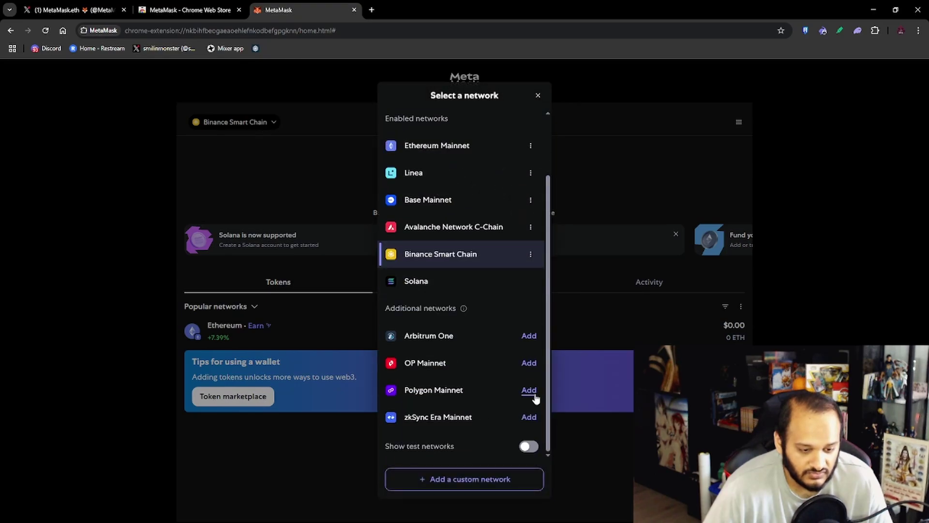
left_click(529, 389)
left_click(498, 409)
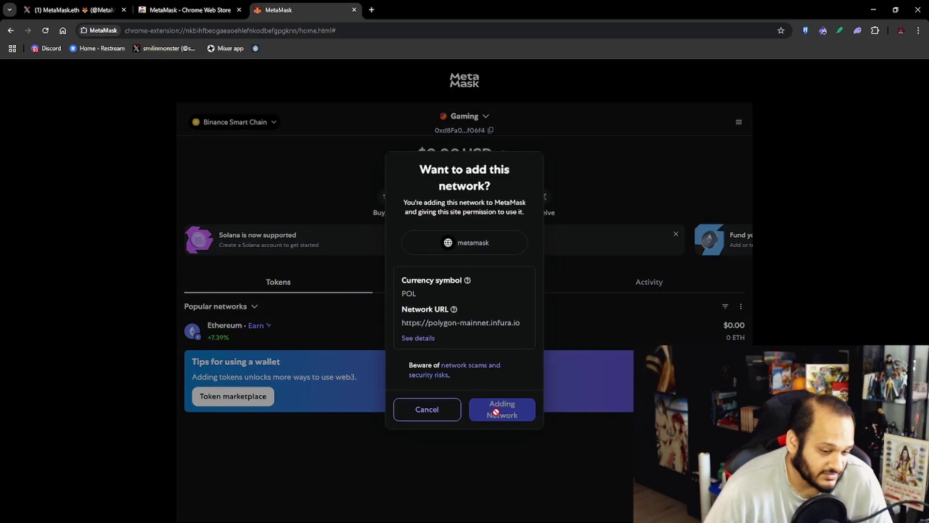
Step: Switch to Ethereum Mainnet, then to Polygon Mainnet, and open a new browser tab
left_click(248, 123)
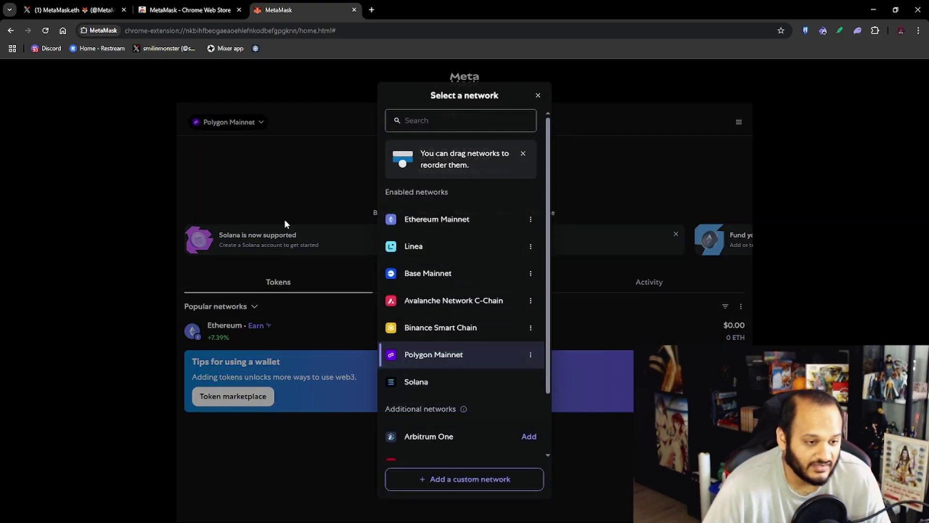
scroll(461, 354, "down", 3)
scroll(442, 270, "up", 3)
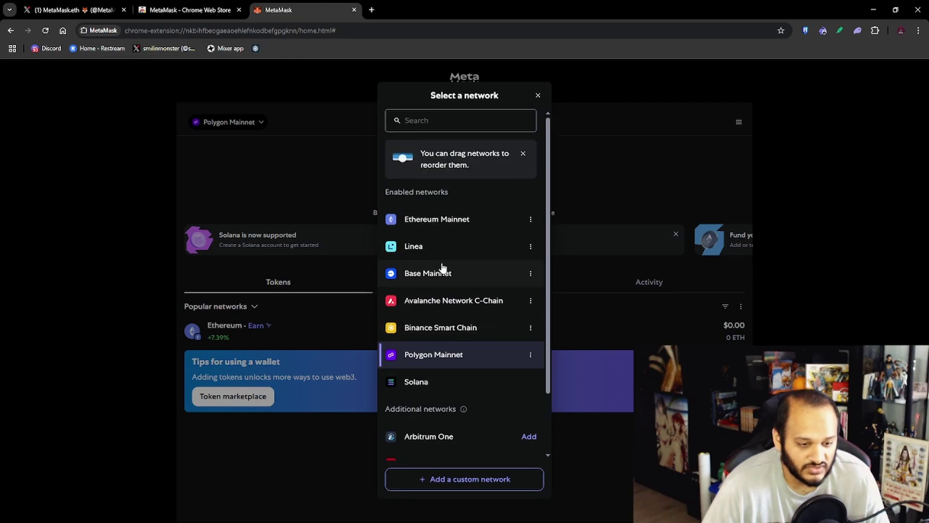
left_click(435, 220)
left_click(210, 121)
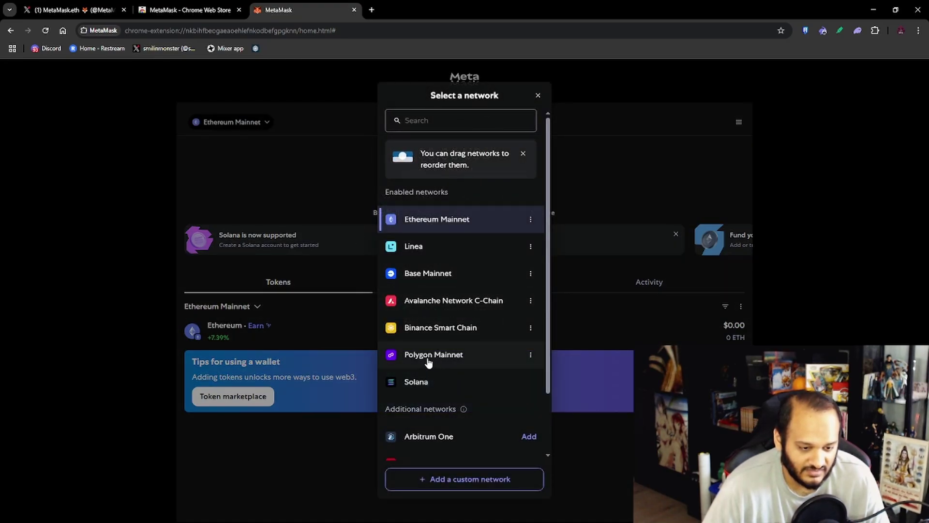
left_click(427, 358)
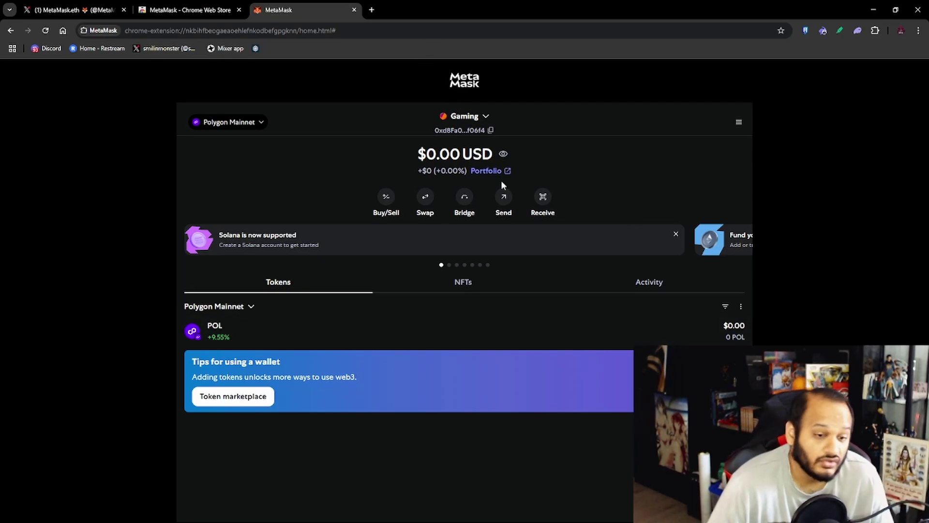
left_click(373, 10)
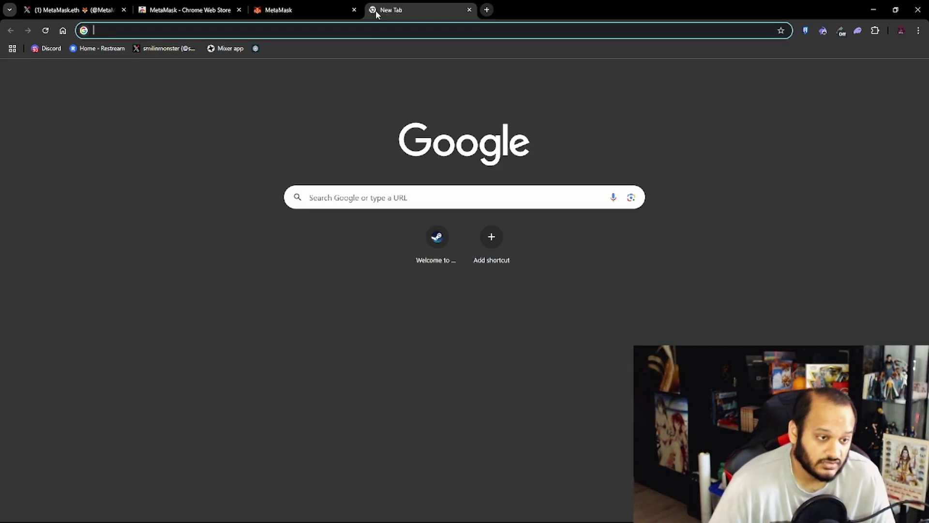
Step: Search for 'chain', open chainlist.org, and switch the site to dark theme
type("chainlist")
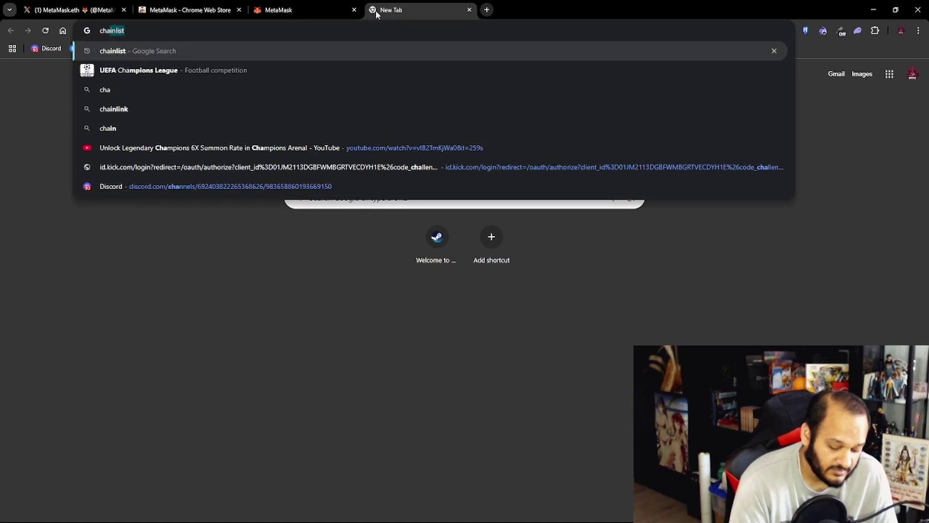
key("Return")
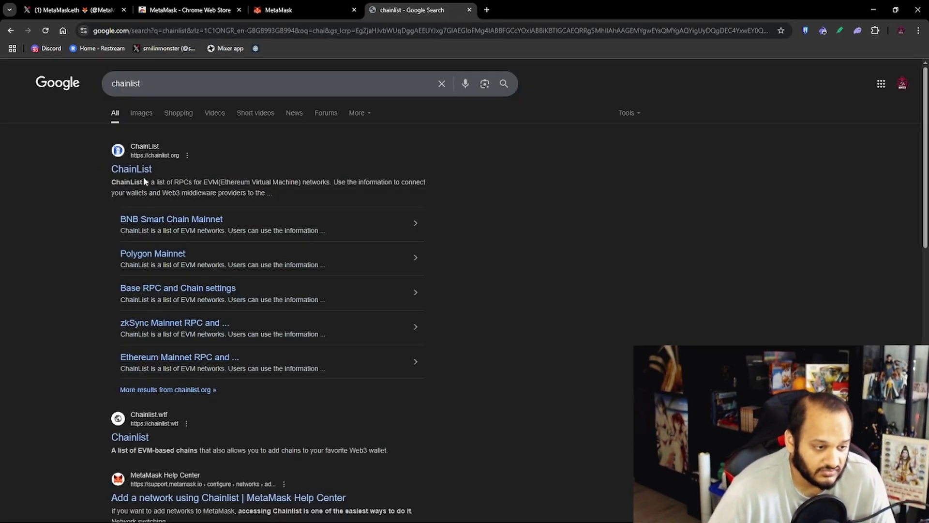
left_click(141, 170)
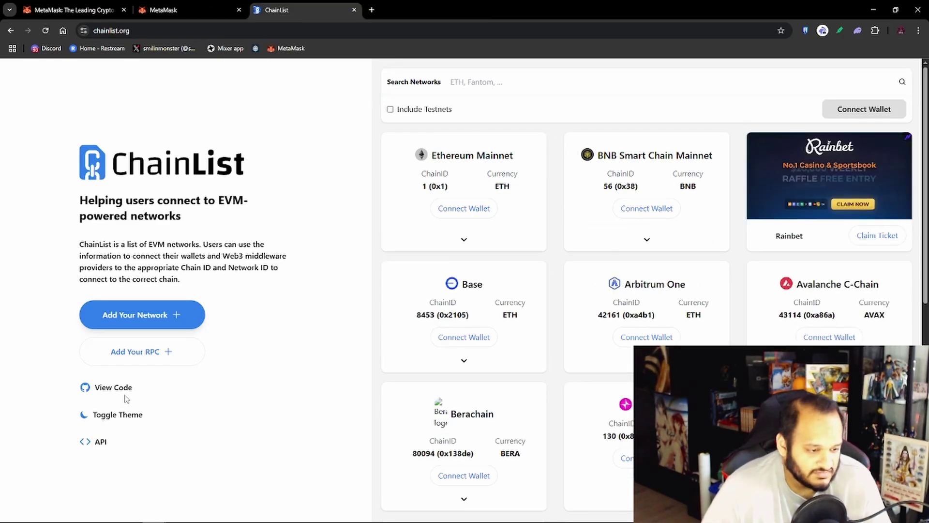
left_click(109, 415)
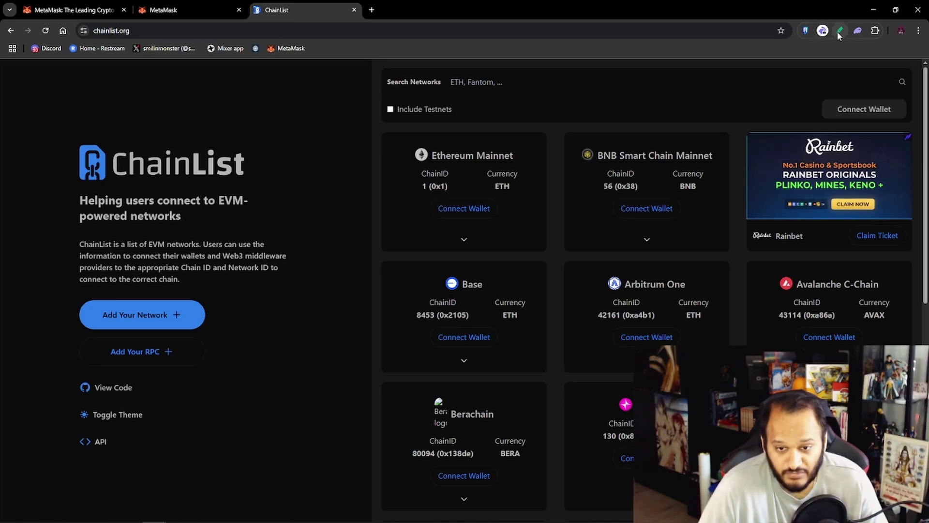
Step: Pin MetaMask to the Chrome toolbar, then open and close its popup
left_click(873, 32)
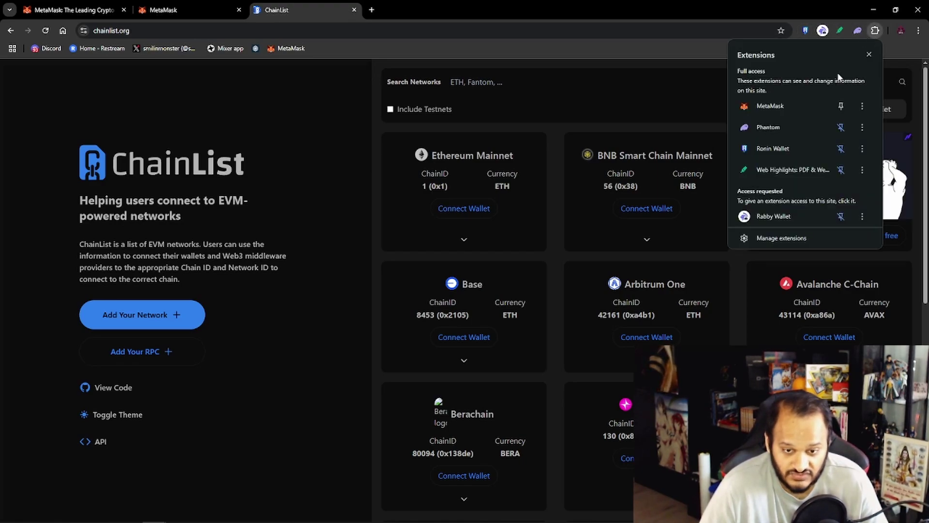
left_click(840, 106)
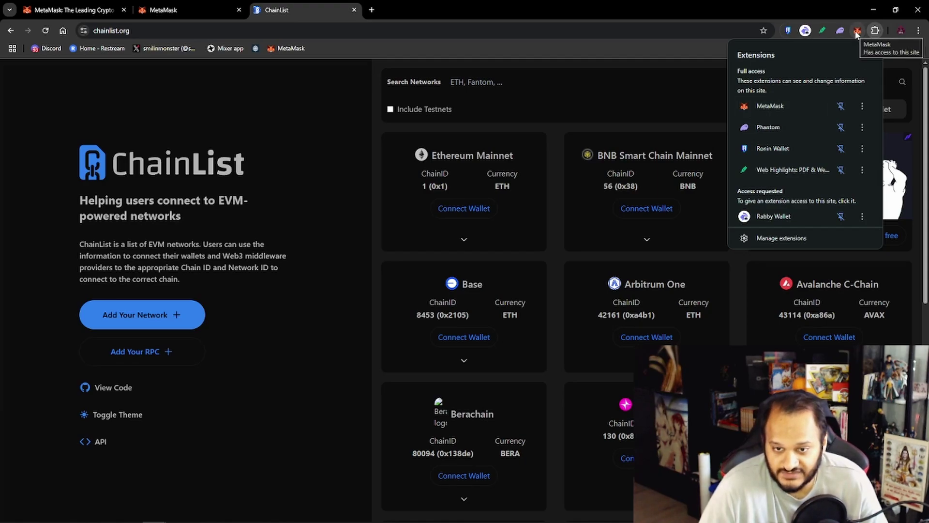
left_click(857, 32)
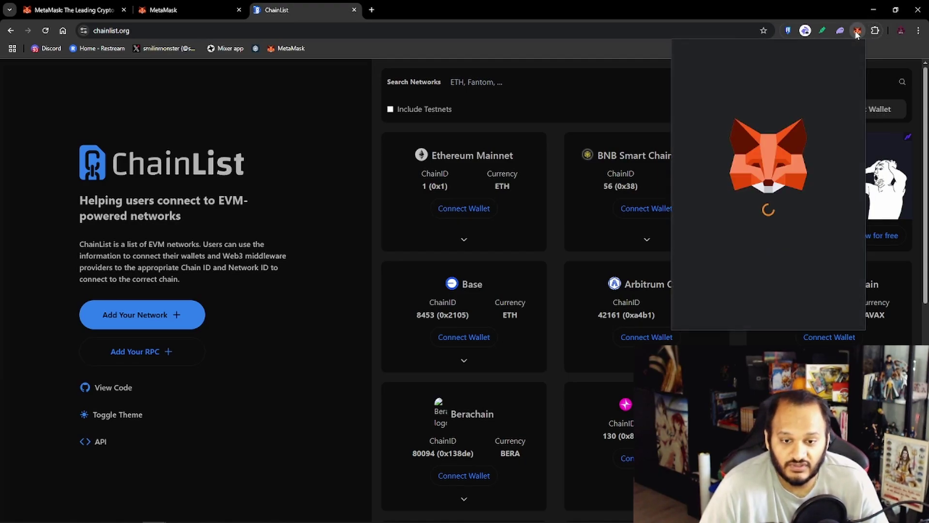
left_click(639, 88)
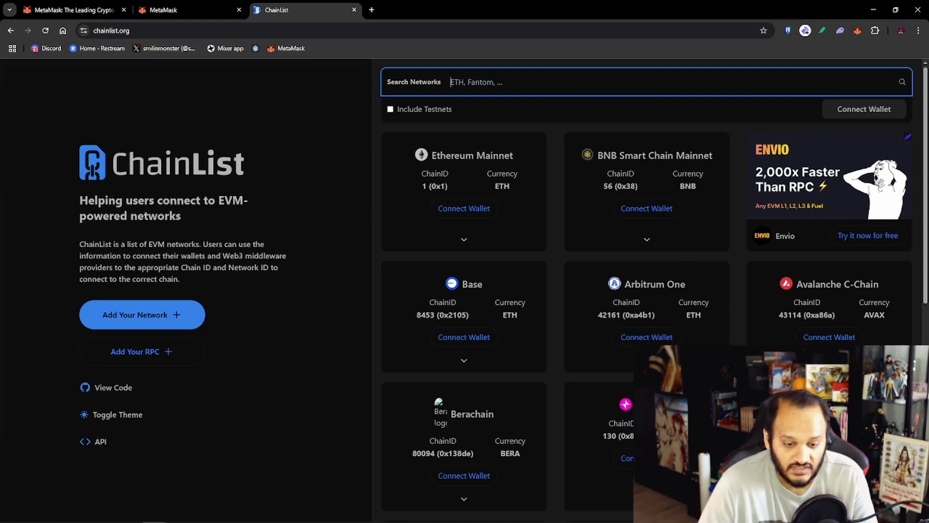
Step: Expand Arbitrum One on ChainList and begin connecting the wallet
left_click(646, 360)
scroll(513, 303, "down", 4)
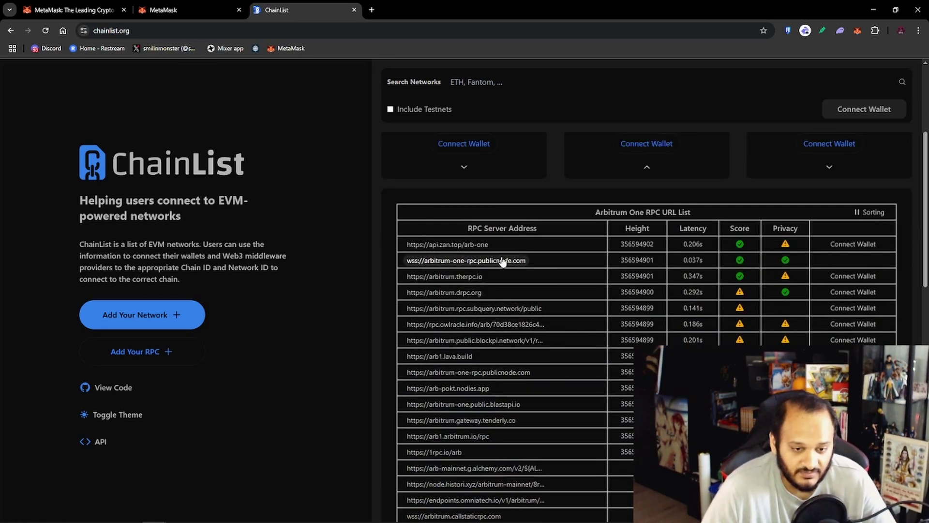
scroll(595, 271, "up", 3)
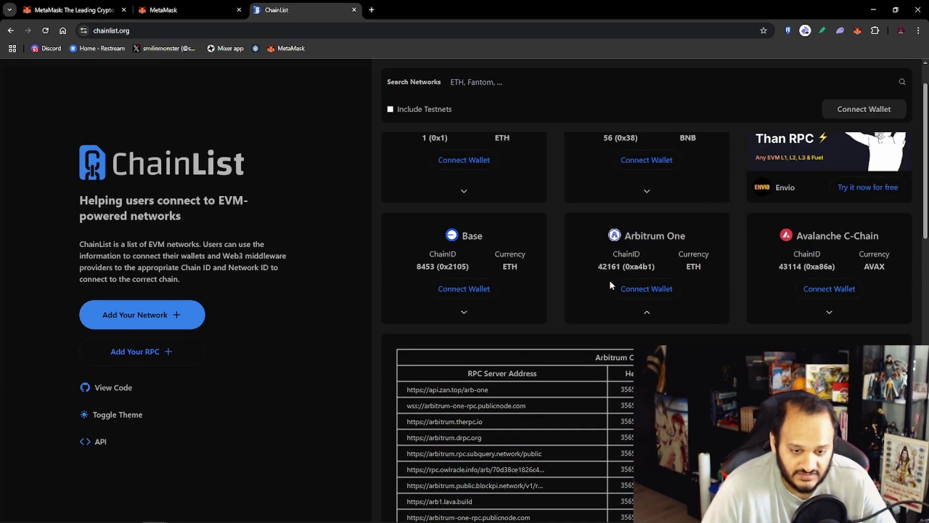
left_click(640, 291)
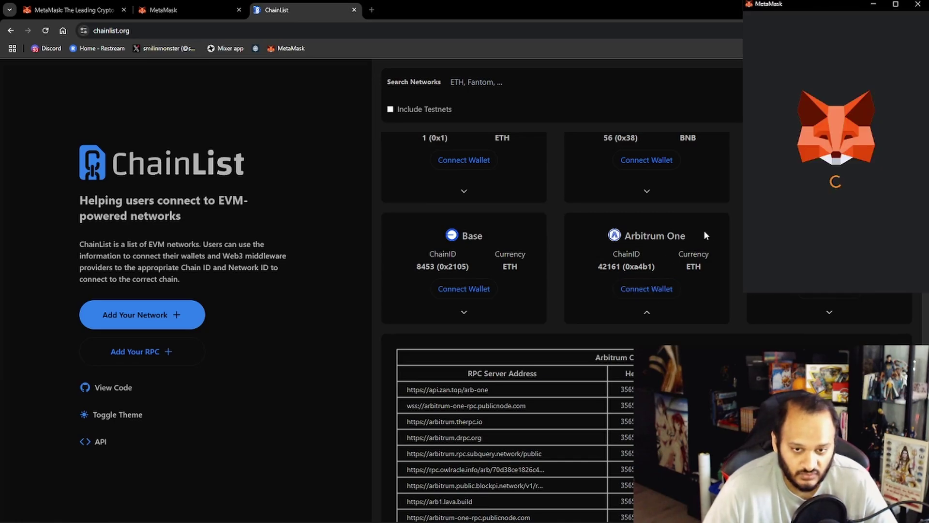
Step: Connect ChainList with only the Smart Contracts account and approve adding Arbitrum One
left_click(836, 178)
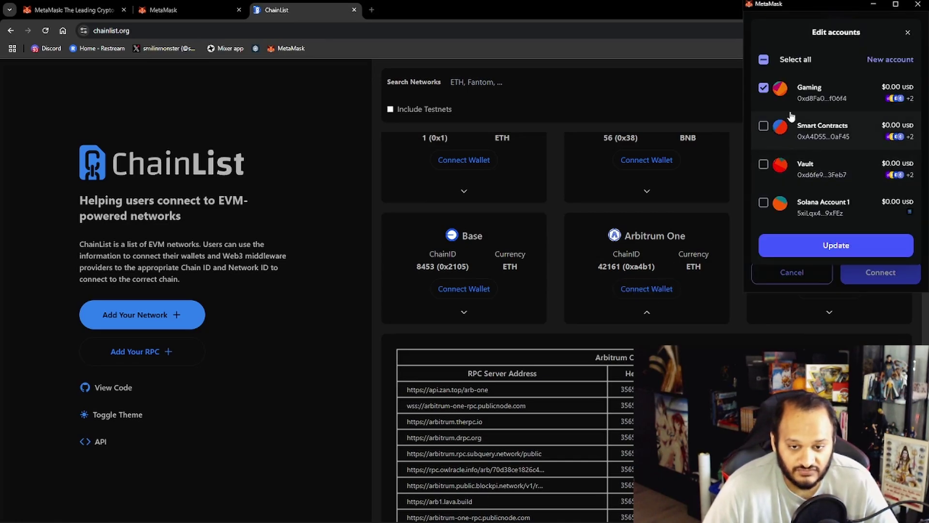
left_click(763, 127)
left_click(763, 88)
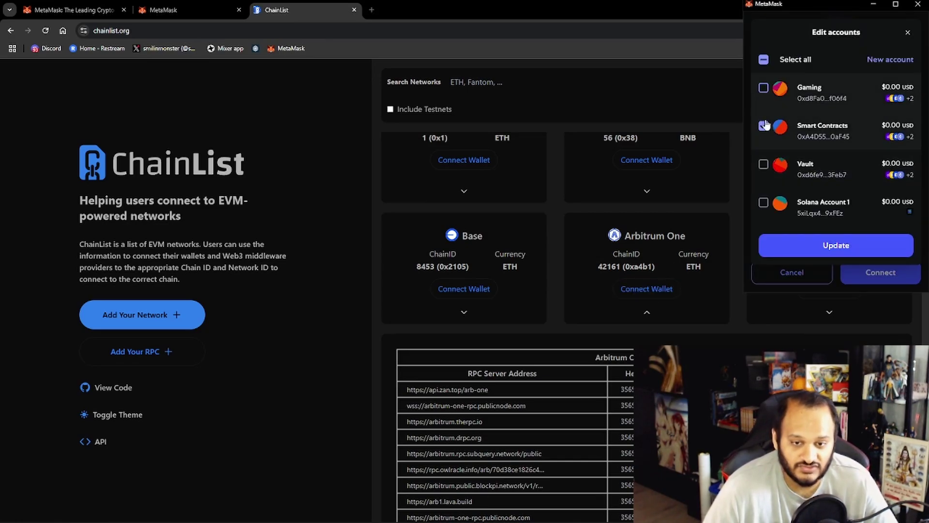
left_click(791, 246)
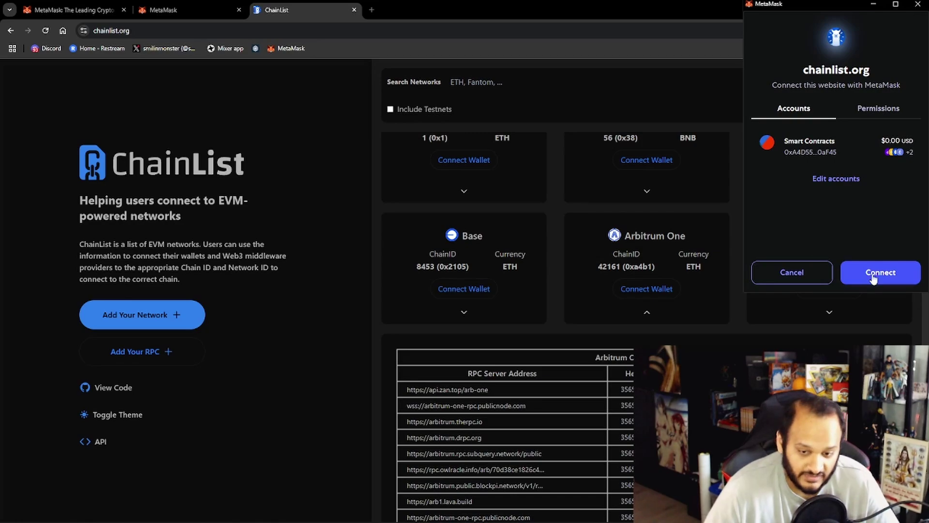
left_click(873, 275)
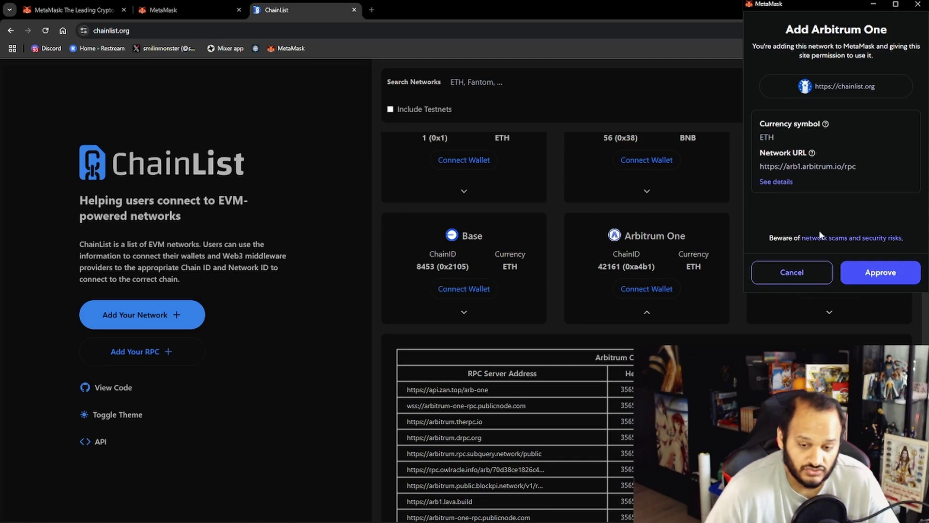
left_click(848, 269)
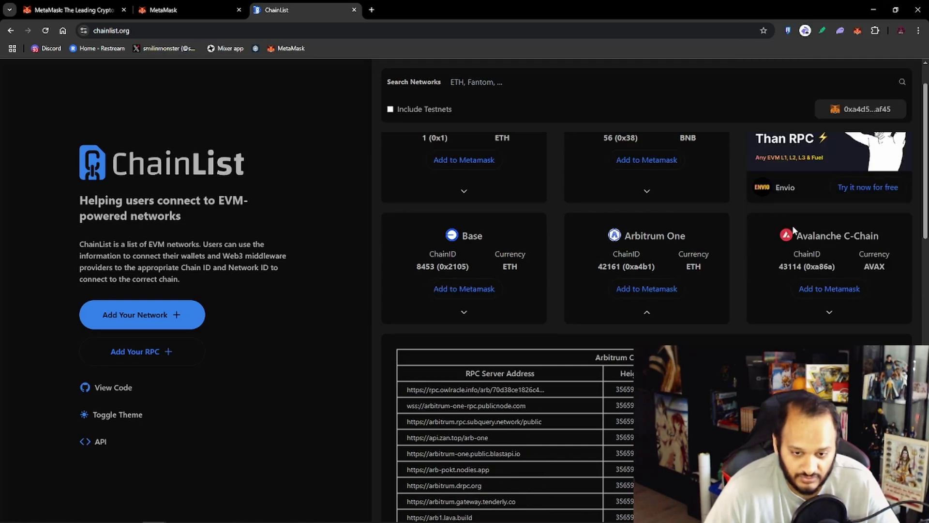
Step: Confirm Arbitrum One is active in MetaMask, then collapse it and open OP Mainnet's ChainList page
left_click(197, 10)
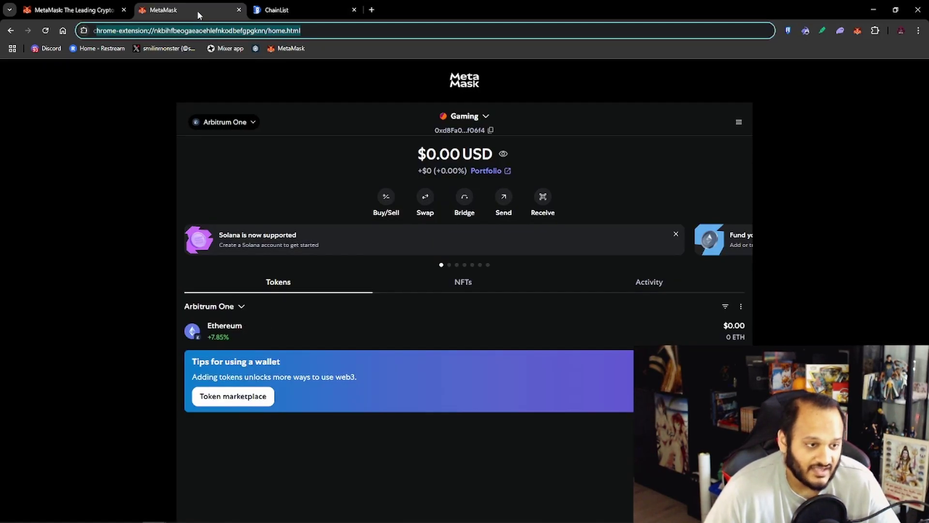
left_click(232, 121)
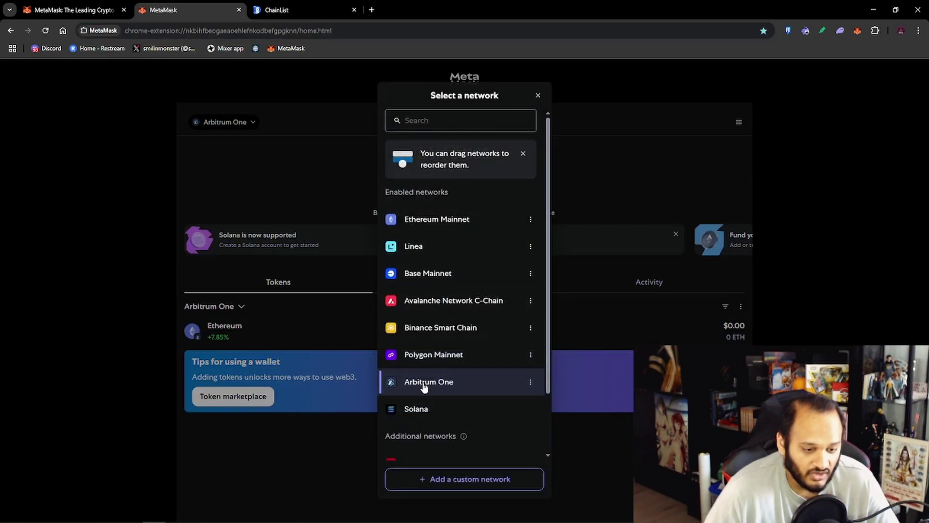
left_click(286, 9)
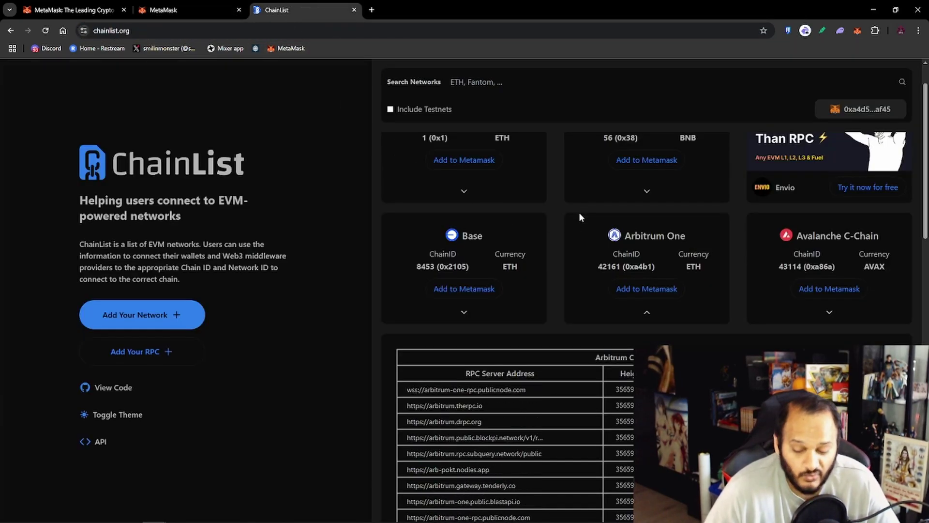
scroll(802, 265, "down", 3)
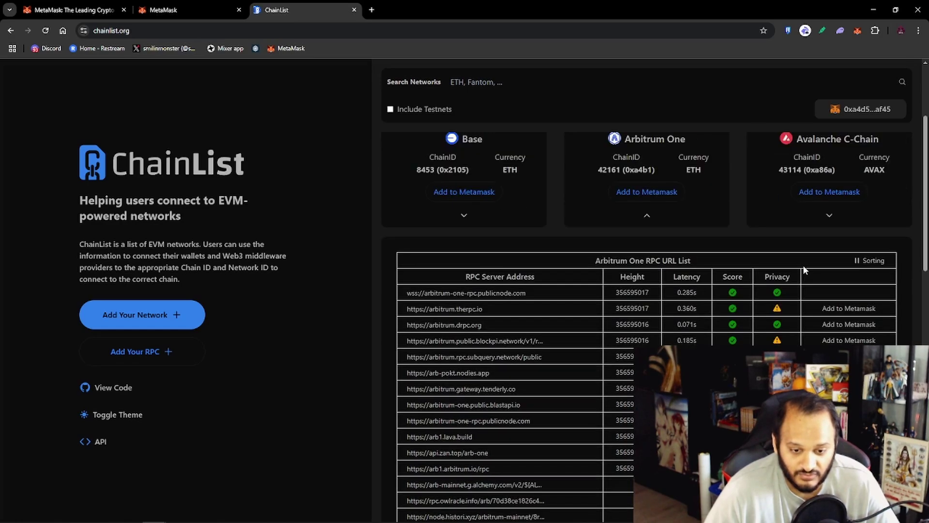
left_click(646, 169)
scroll(714, 262, "down", 4)
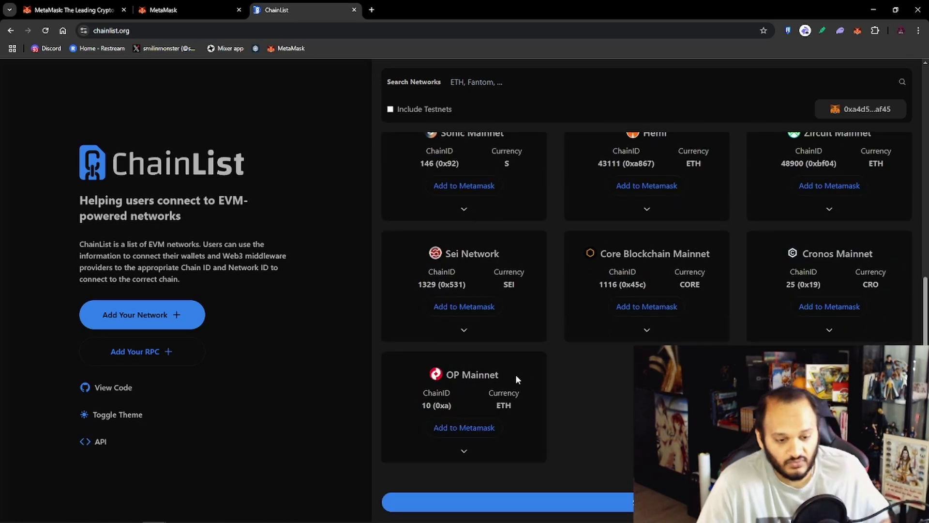
left_click(469, 380)
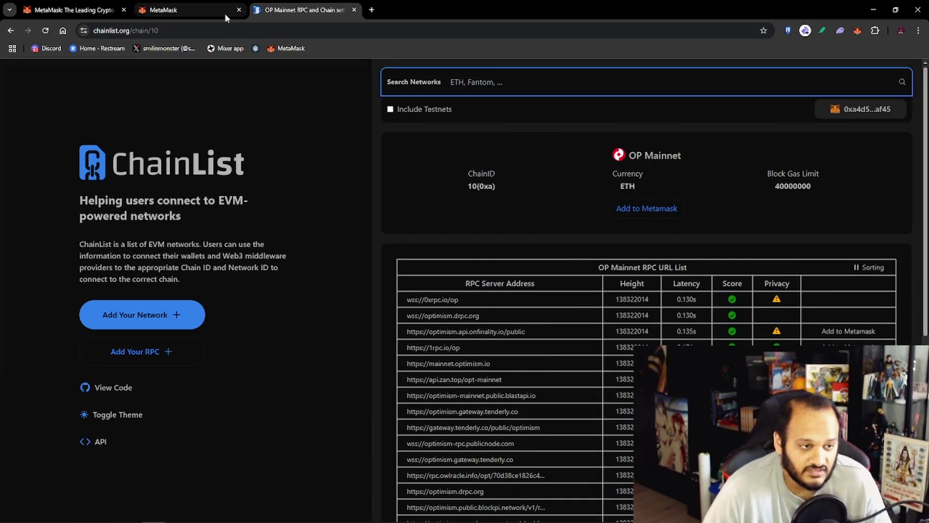
left_click(189, 8)
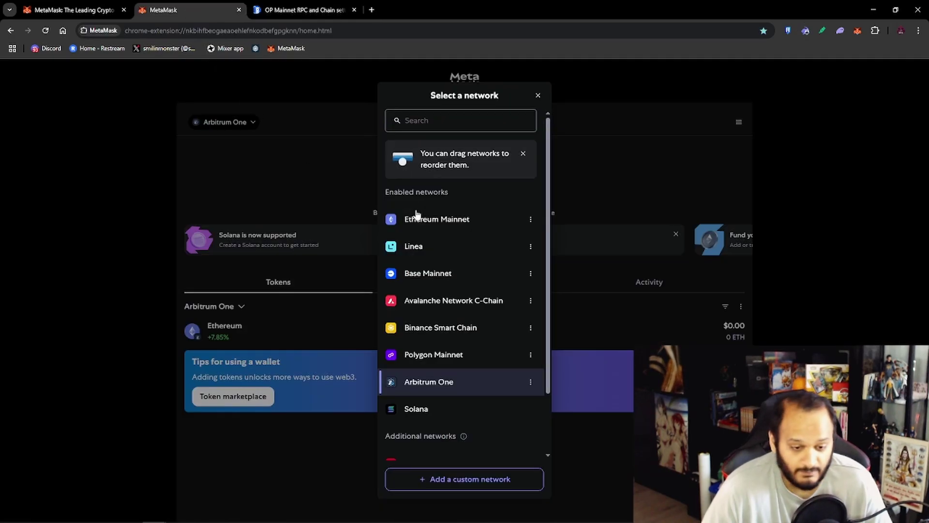
scroll(482, 290, "down", 2)
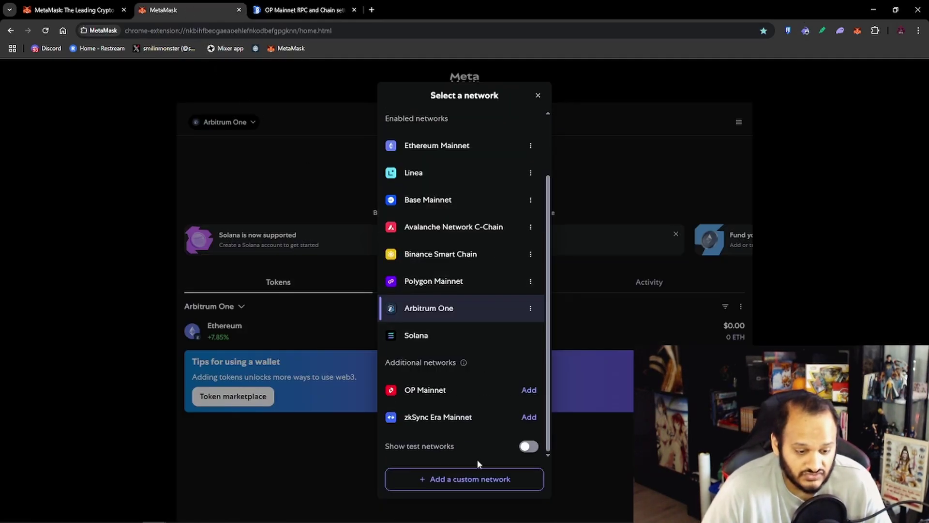
Step: Start a custom network and paste 'OP Mainnet' from ChainList as its name
left_click(461, 478)
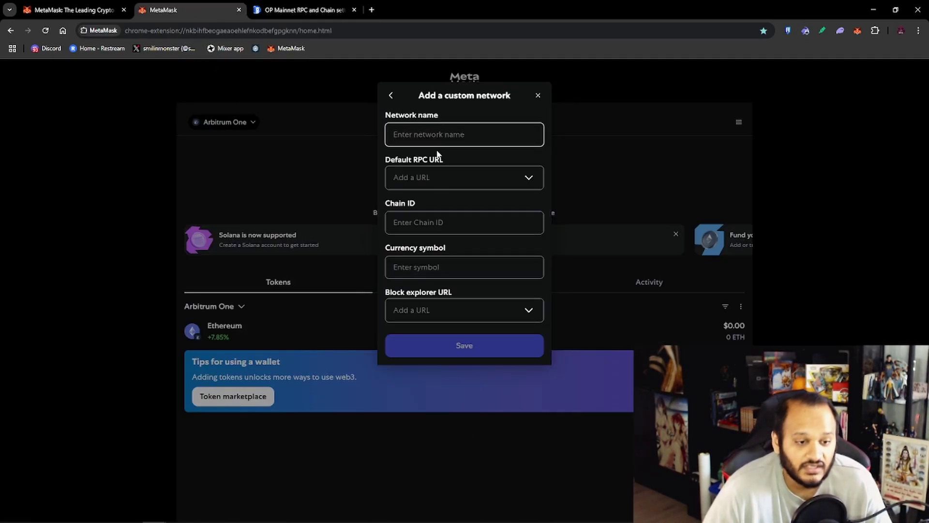
left_click(277, 11)
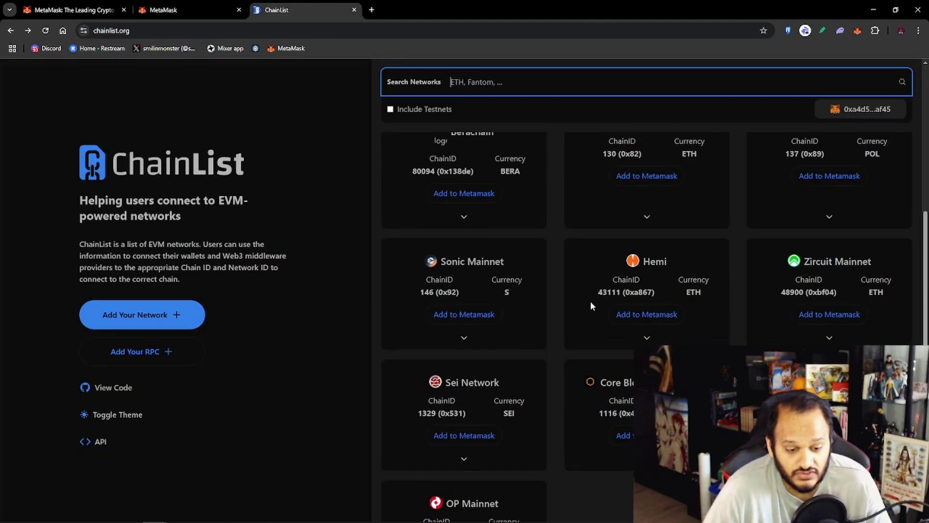
scroll(571, 314, "down", 2)
left_click(493, 375)
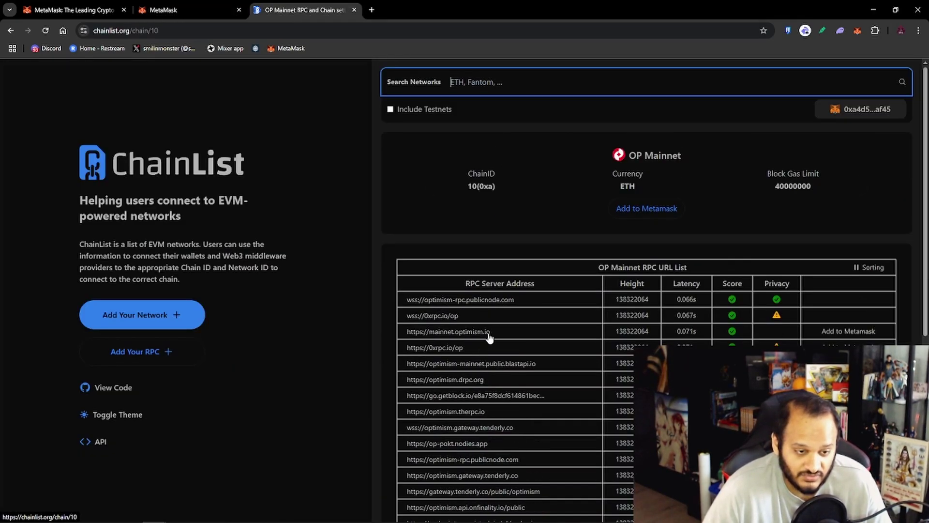
left_click_drag(629, 156, 682, 153)
key("ctrl+c")
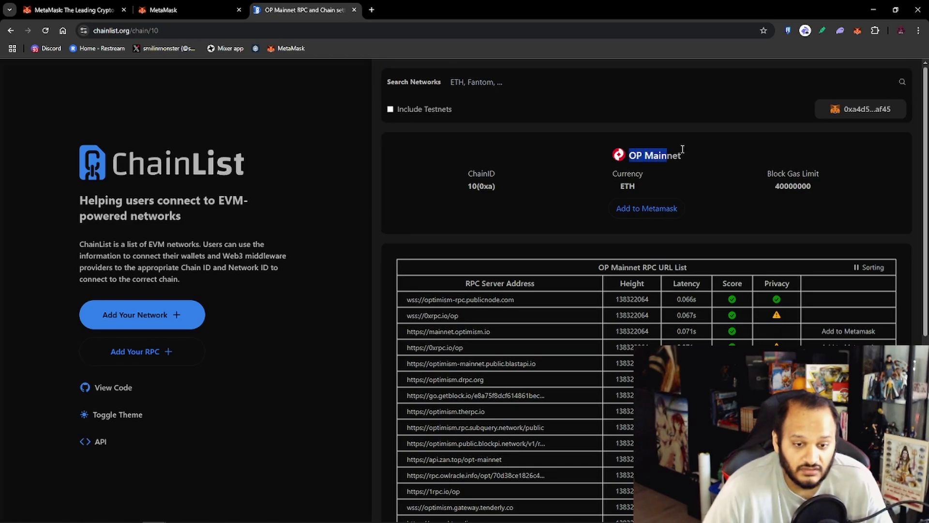
left_click(195, 15)
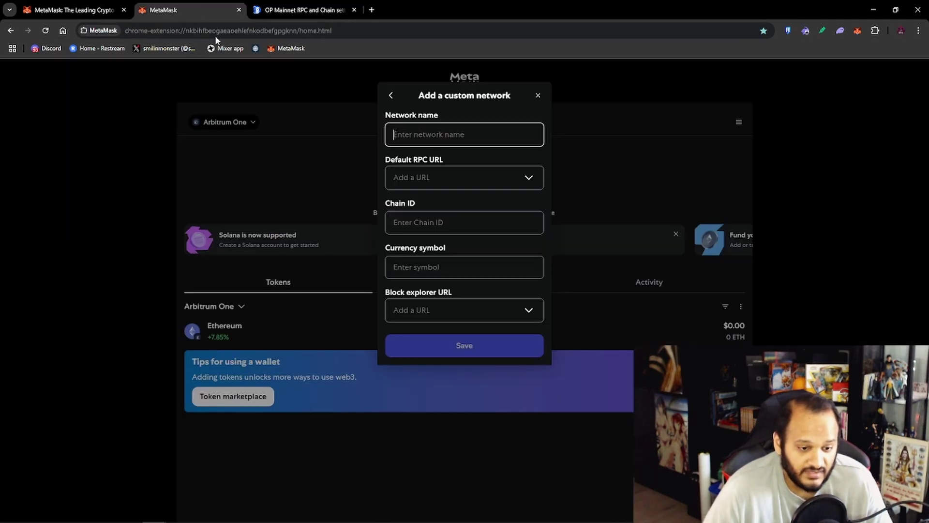
left_click(426, 140)
key("ctrl+v")
Step: Add the copied mainnet.optimism.io address as the network's RPC URL
left_click(291, 15)
scroll(605, 219, "down", 2)
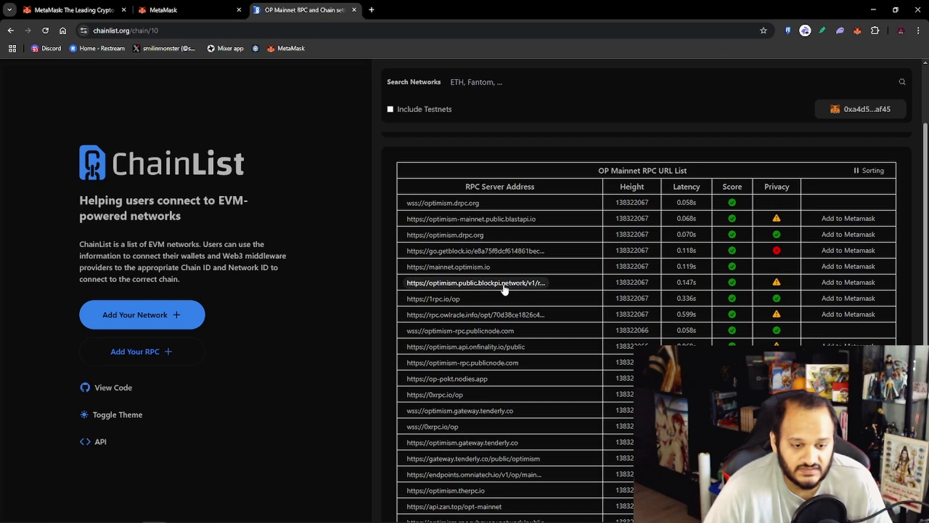
left_click(477, 267)
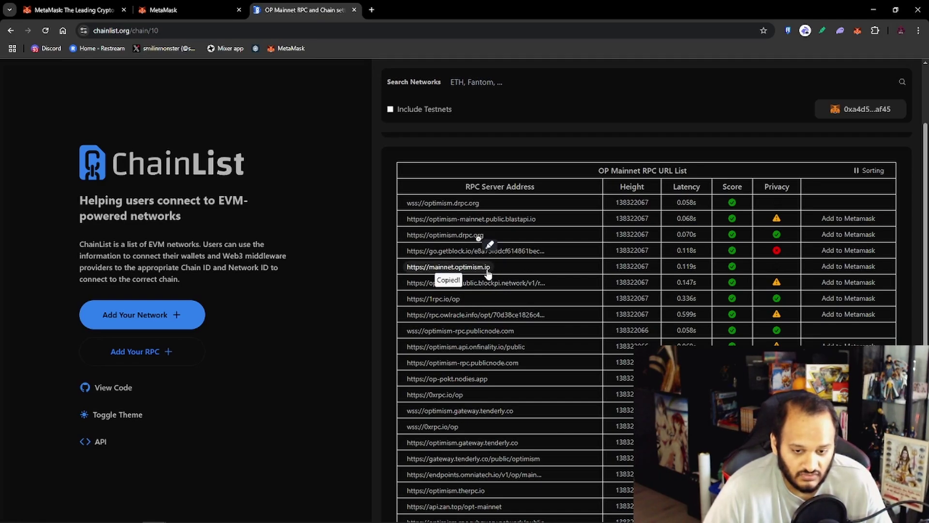
left_click(199, 7)
left_click(437, 180)
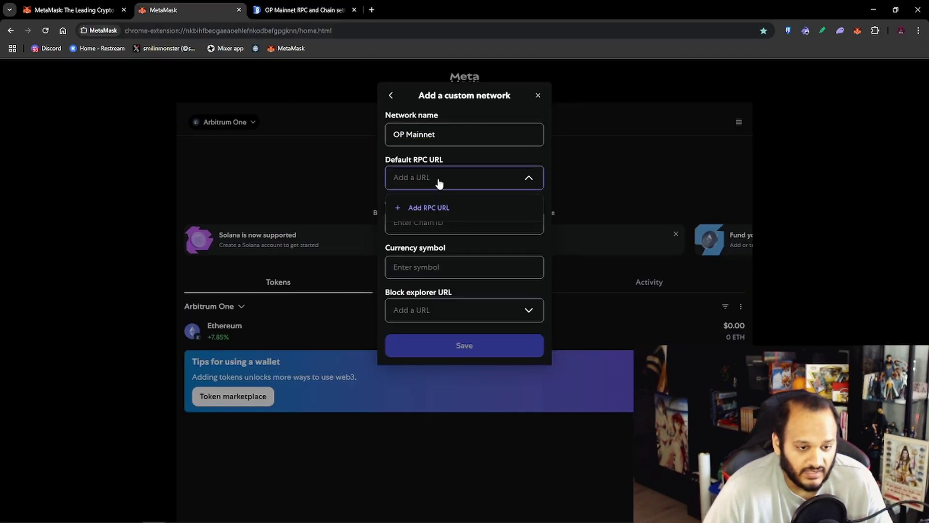
left_click(415, 208)
key("ctrl+v")
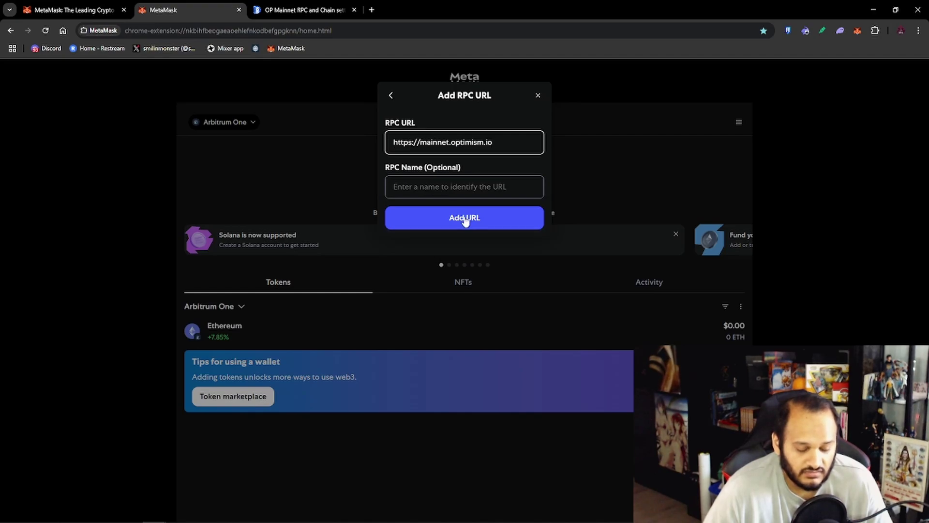
left_click(465, 217)
Step: Enter chain ID 10 and currency symbol OP, then save the network
left_click(284, 12)
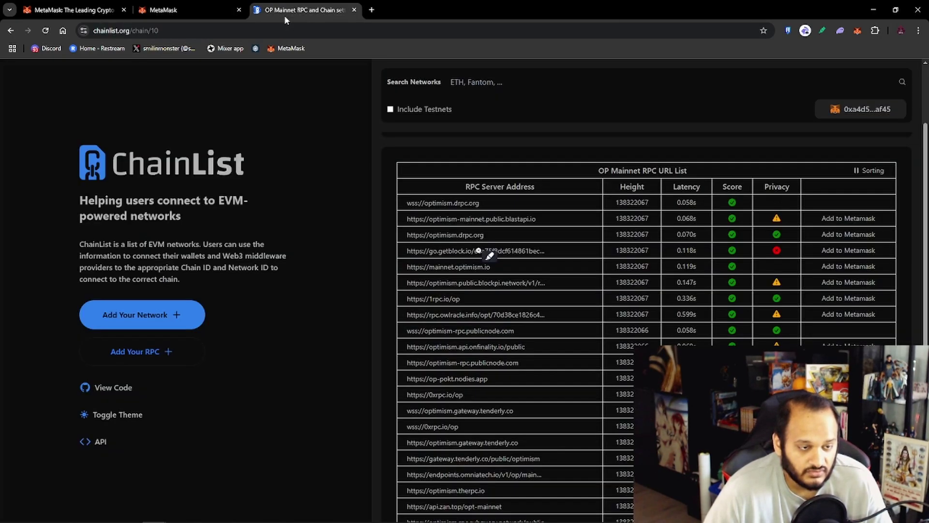
scroll(541, 158, "up", 3)
double_click(471, 186)
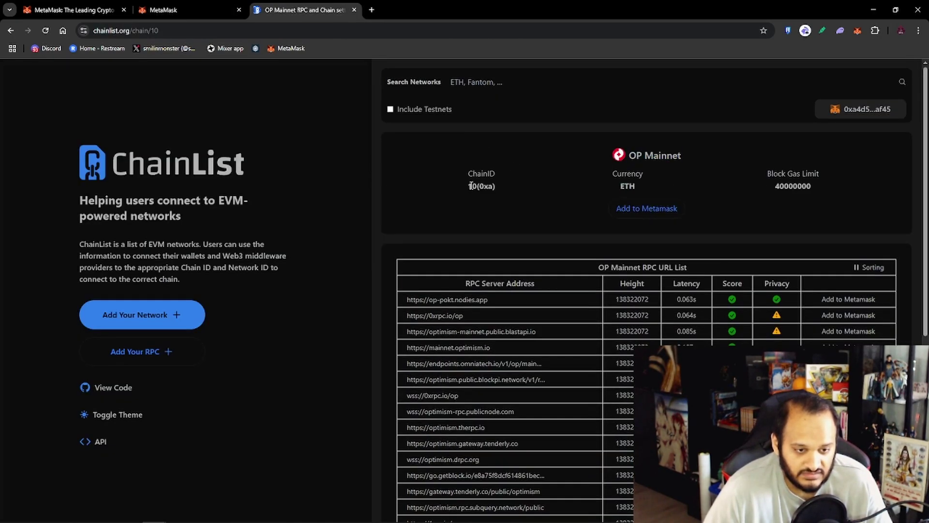
left_click(221, 14)
left_click(426, 218)
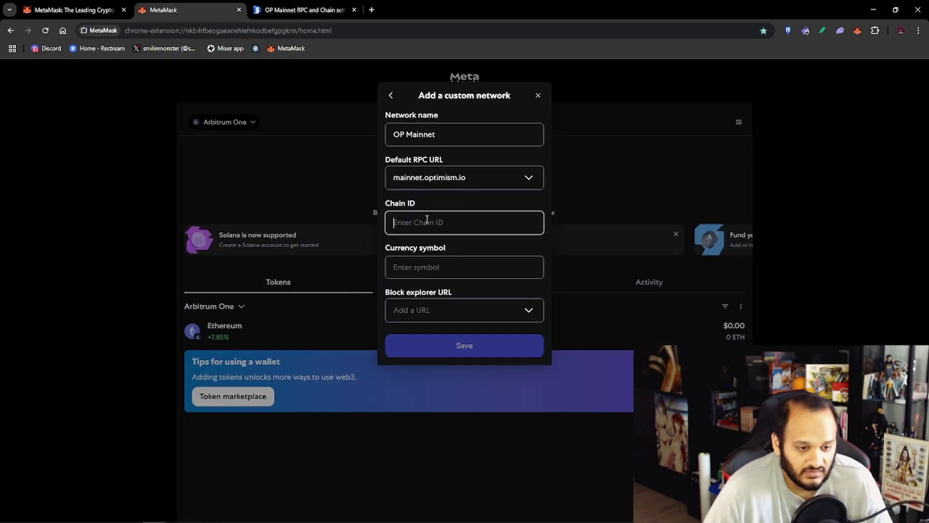
key("ctrl+v")
left_click(429, 266)
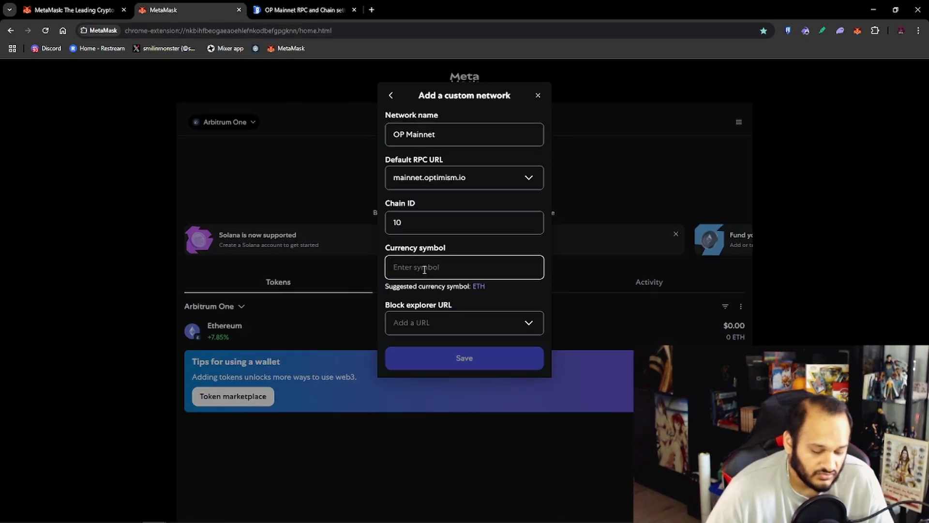
type("OP")
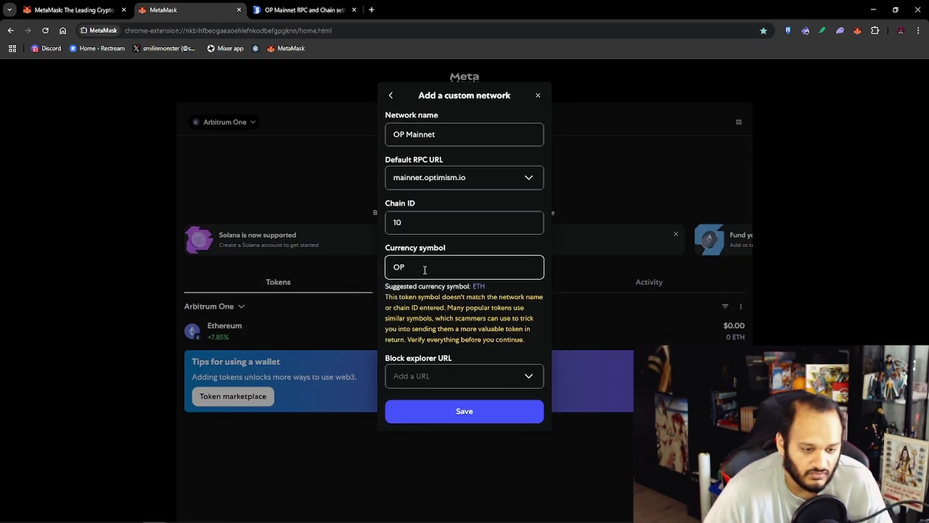
left_click(496, 328)
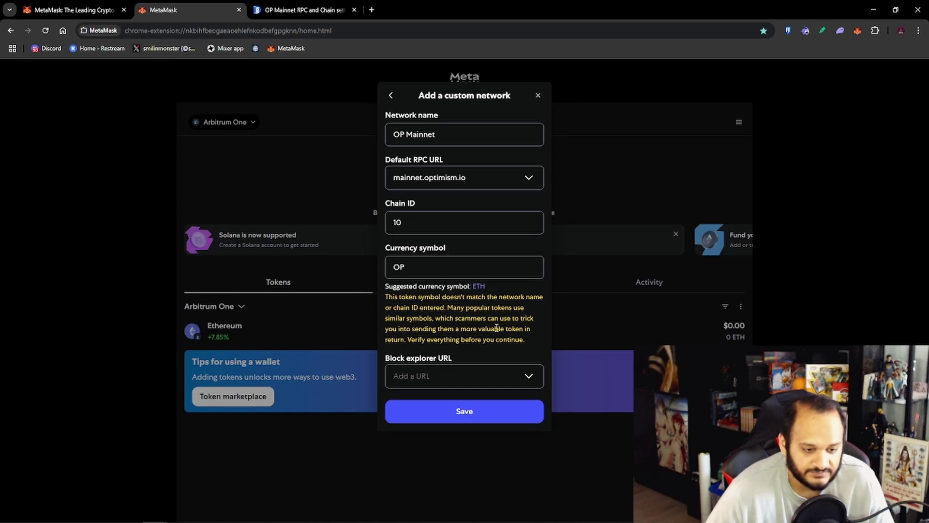
left_click(469, 420)
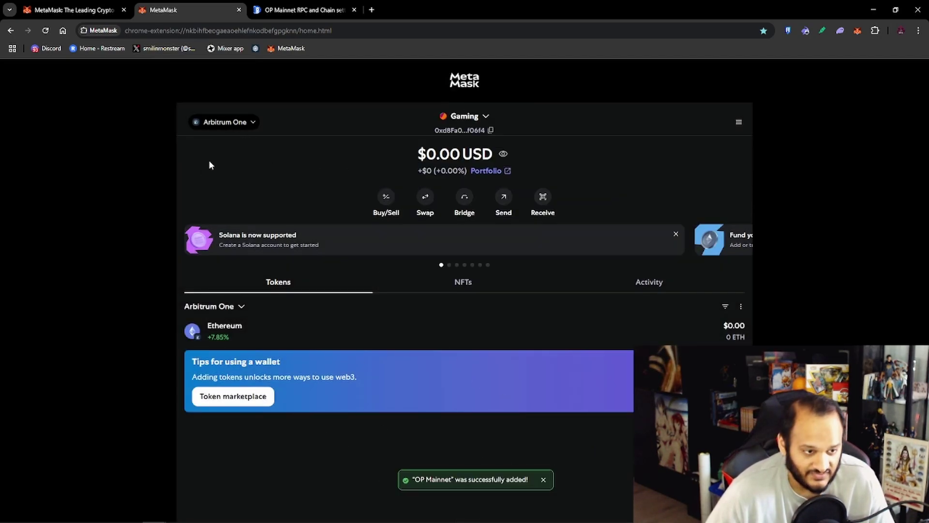
Step: Open the network list and scroll down to find OP Mainnet below Arbitrum One
left_click(220, 122)
scroll(435, 378, "down", 2)
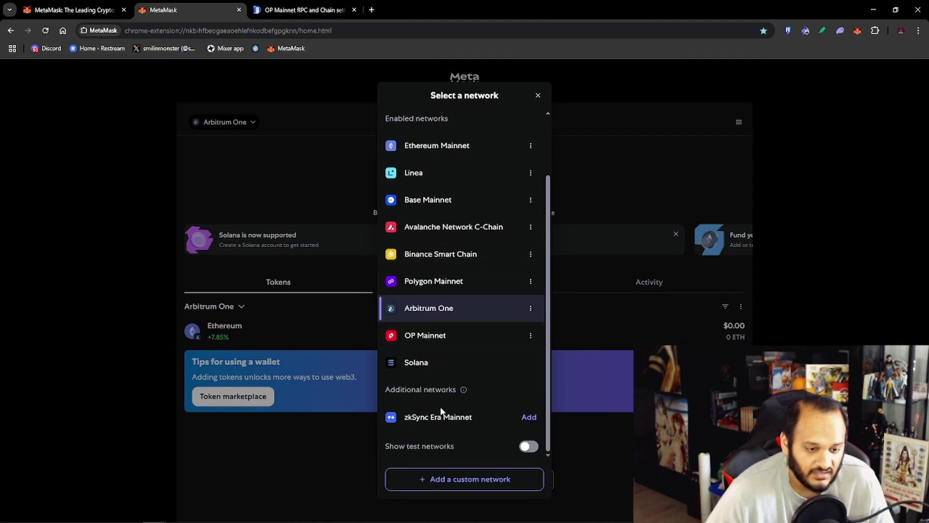